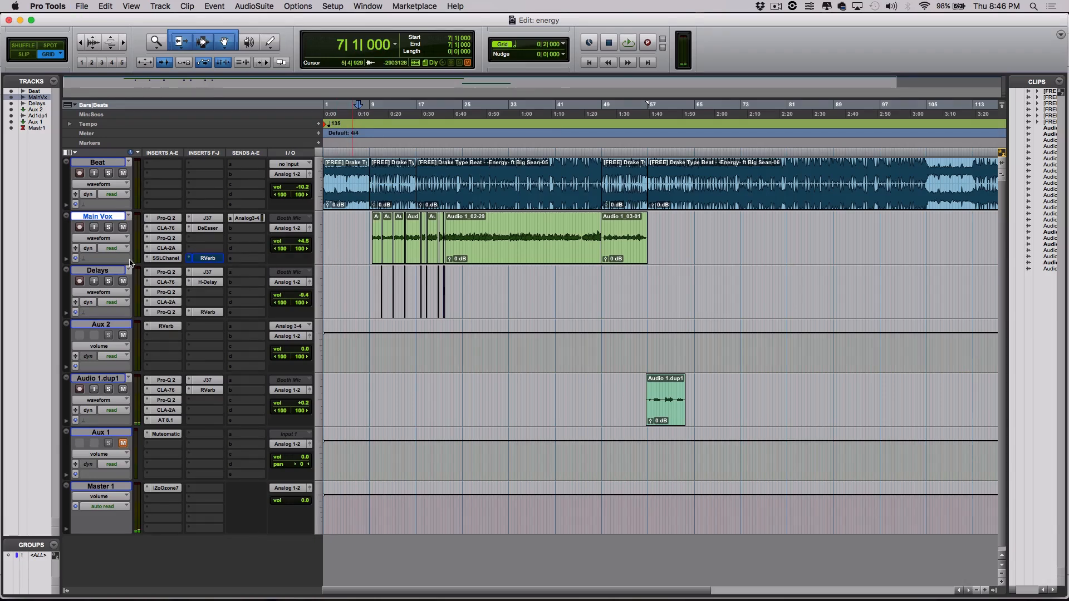
# Make the Main Vox track taller and set the playback start to bar 7.
pyautogui.moveTo(121, 262); pyautogui.dragTo(108, 392)
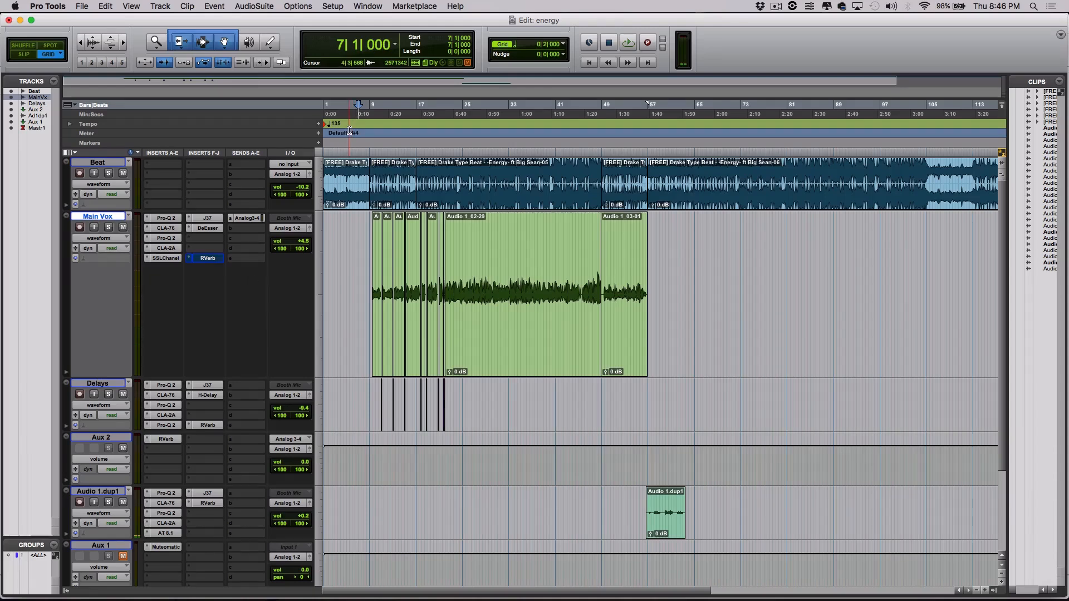
pyautogui.click(363, 105)
pyautogui.click(358, 106)
pyautogui.scroll(-4, 286, 176)
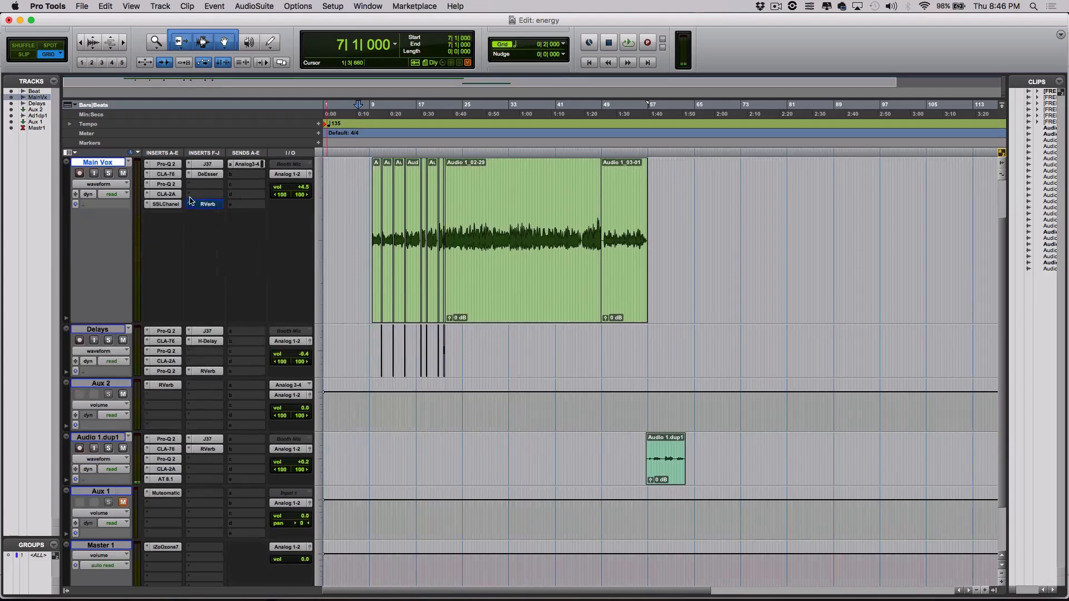
pyautogui.scroll(4, 321, 308)
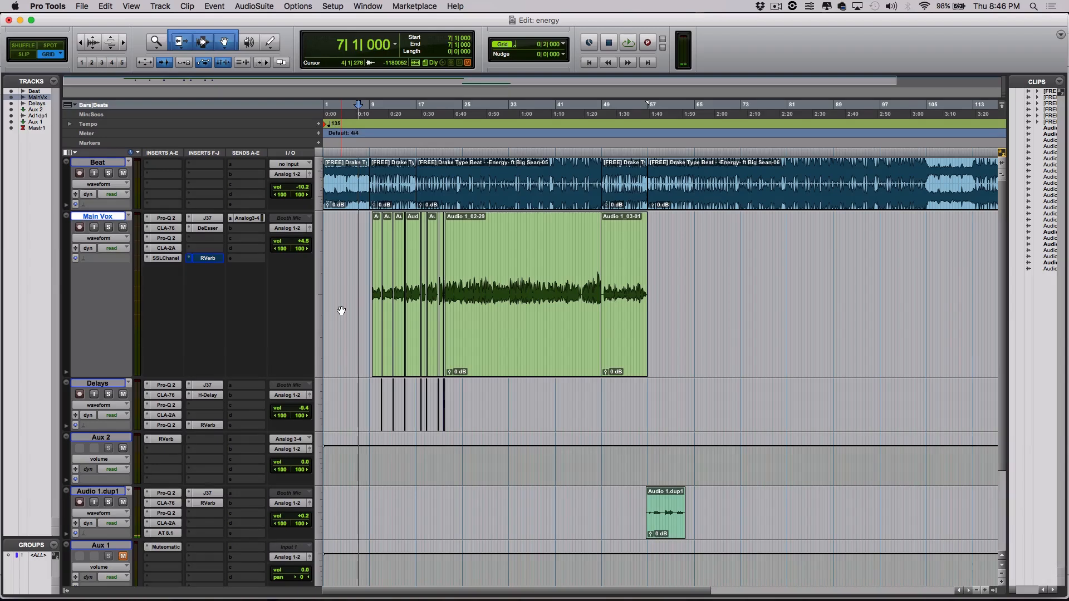
# Audition the mix from bar 7, save the energy session, and zoom in on the song's start.
pyautogui.press('space')
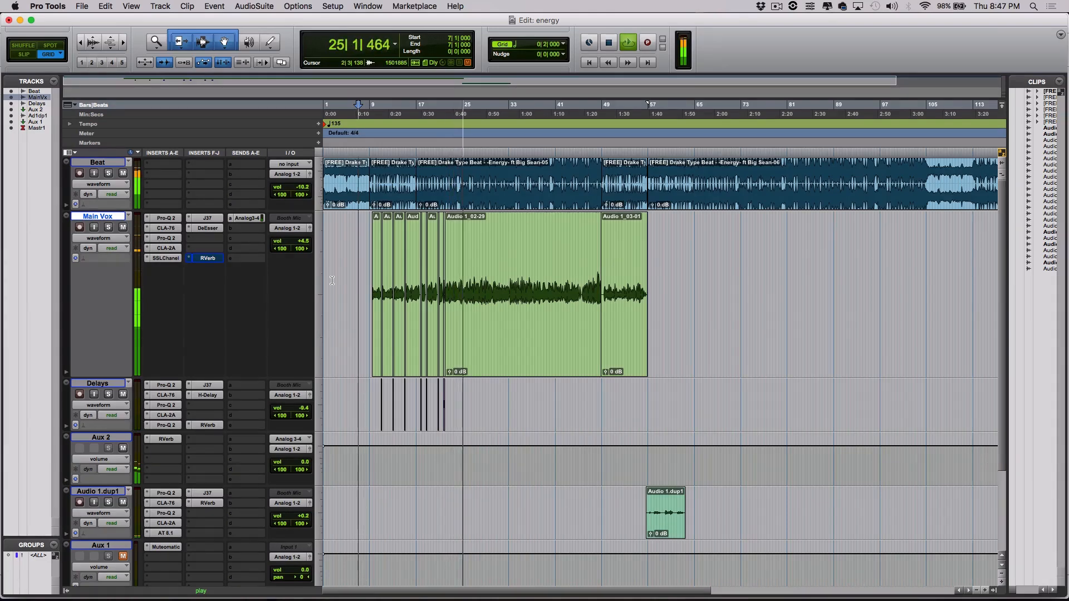
pyautogui.press('space')
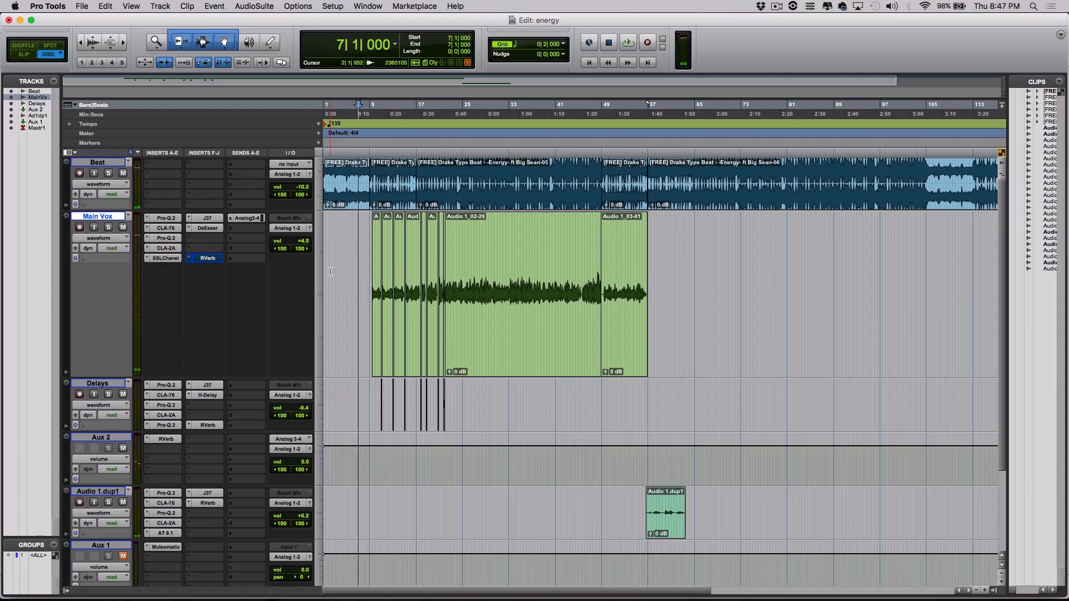
pyautogui.press('super+s')
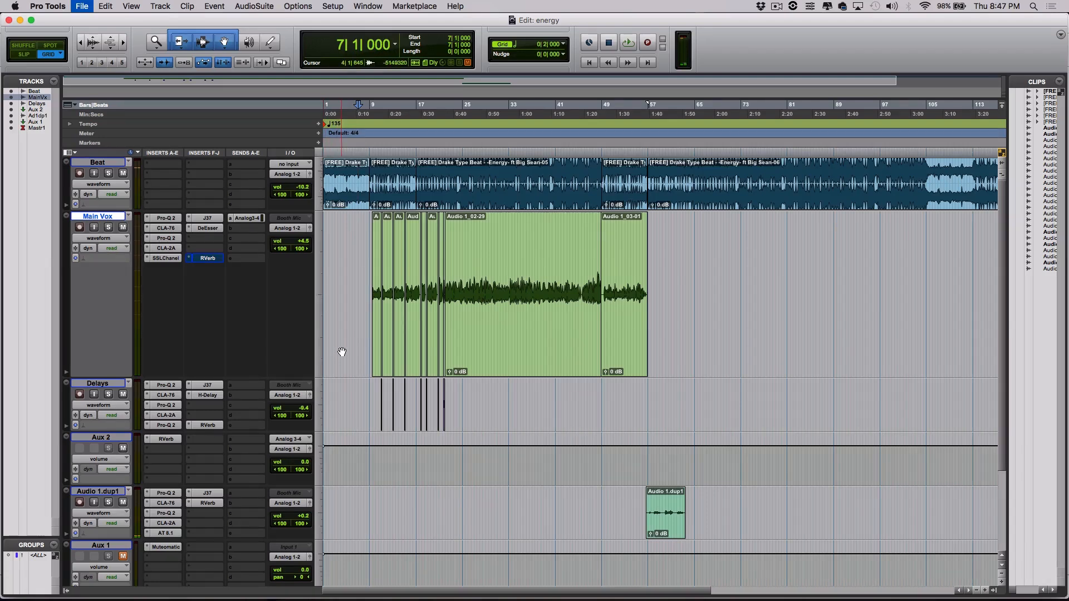
pyautogui.press('super+]')
pyautogui.press('super+]')
# Zoom in around the first Main Vox vocal clip and the short Delays clip.
pyautogui.click(529, 372)
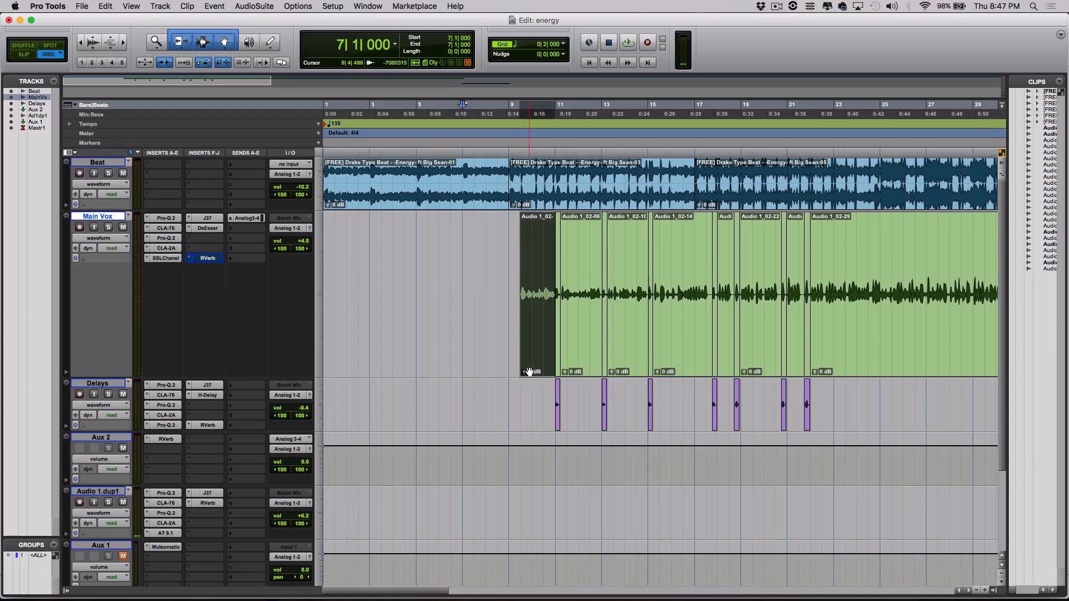
pyautogui.moveTo(439, 592); pyautogui.dragTo(458, 593)
pyautogui.press('super+]')
pyautogui.press('super+]')
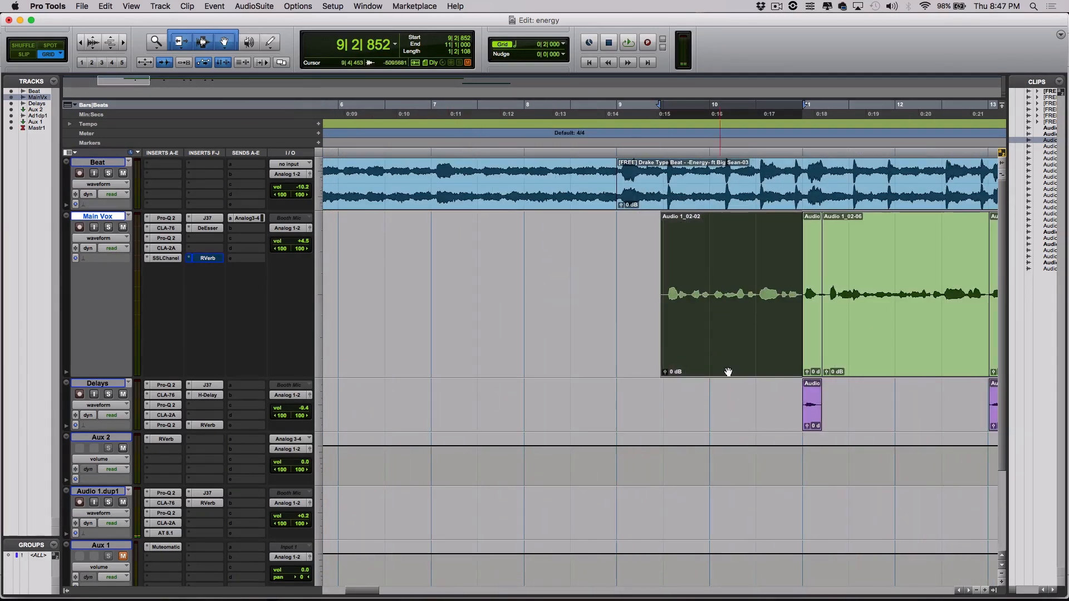
pyautogui.click(813, 417)
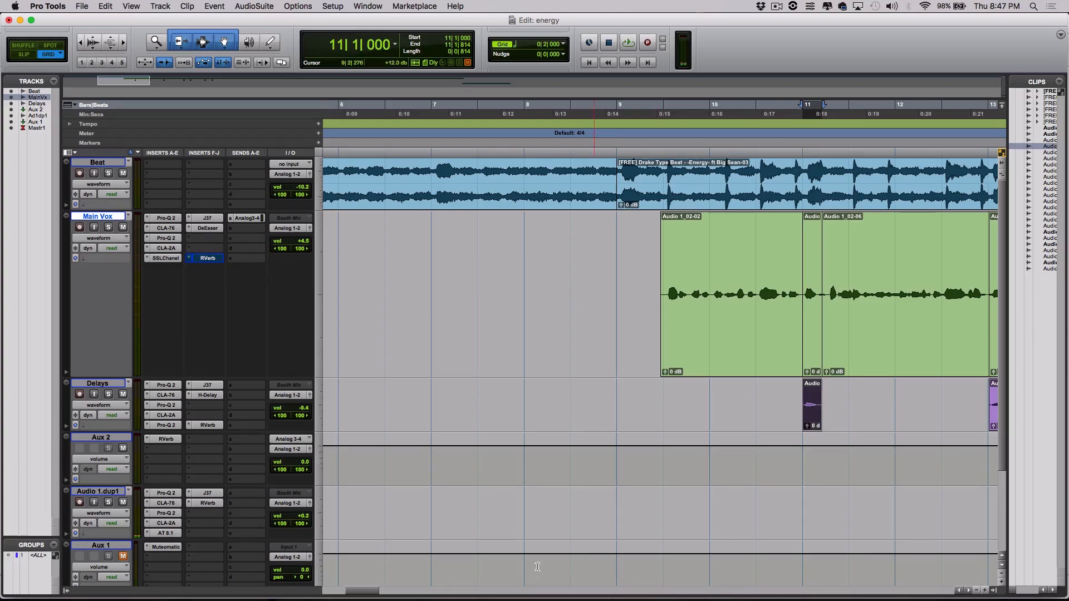
pyautogui.moveTo(364, 592); pyautogui.dragTo(381, 593)
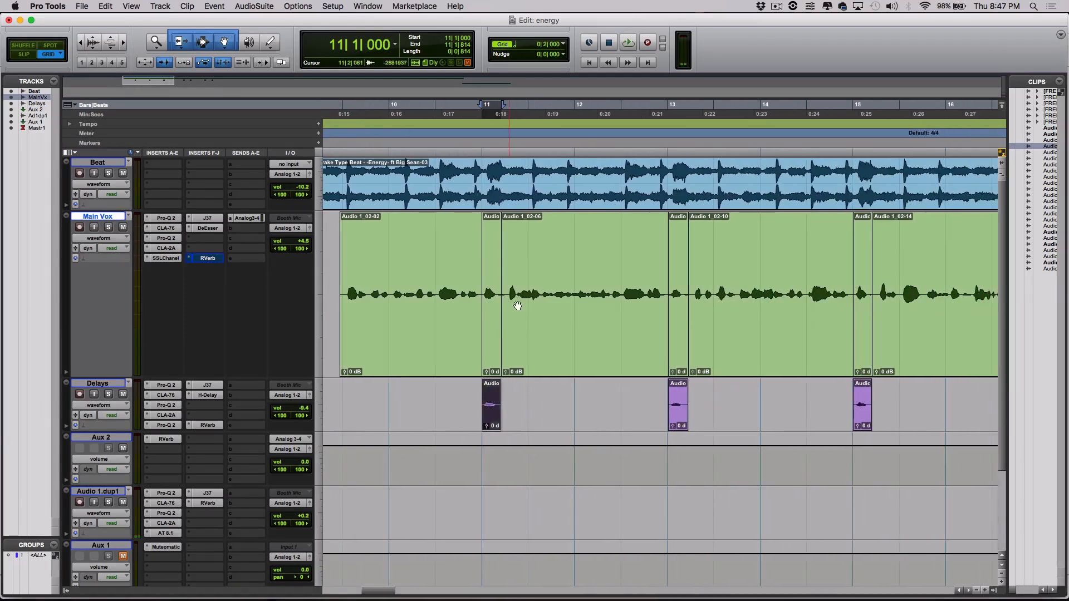
pyautogui.click(495, 346)
# Inspect the Delays track's H-Delay plug-in, then close it.
pyautogui.click(490, 411)
pyautogui.click(221, 396)
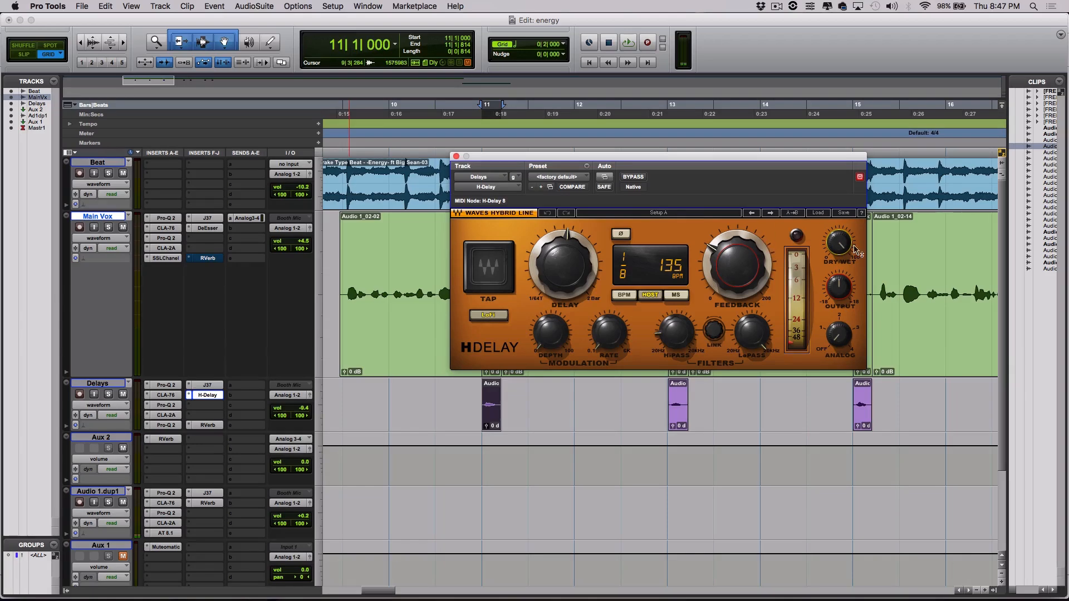
pyautogui.click(456, 156)
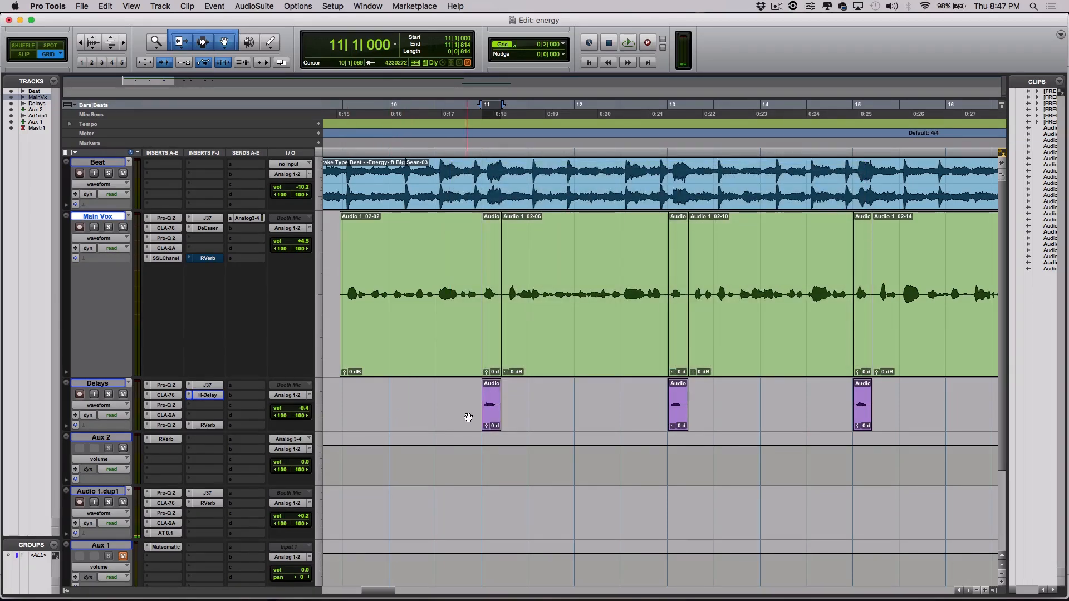
# Trim the start of Audio 1_02-02 slightly later, to about bar 9 beat 3.
pyautogui.click(490, 412)
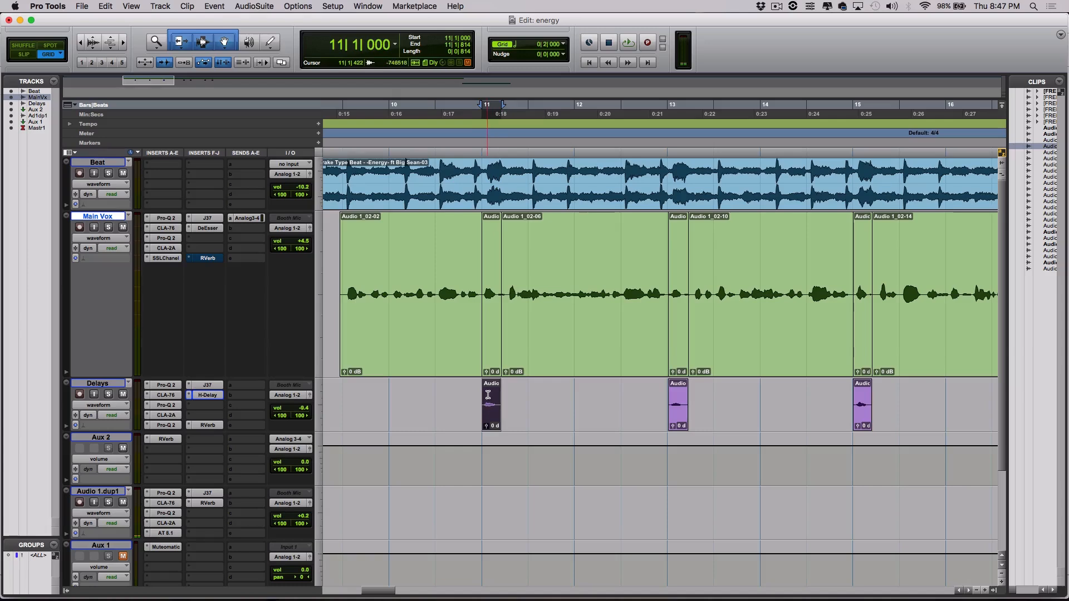
pyautogui.click(426, 416)
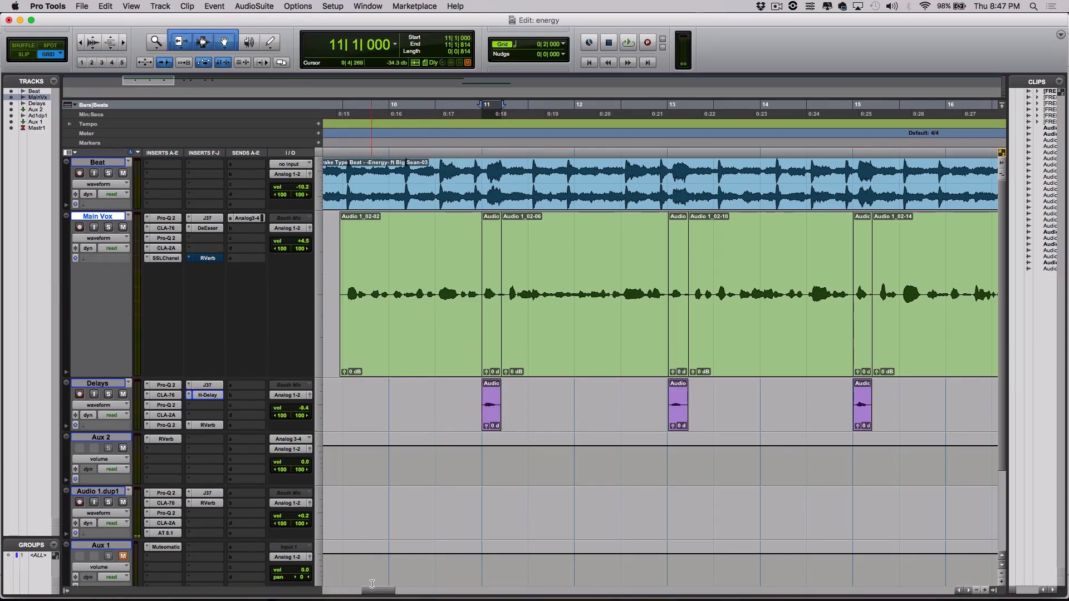
pyautogui.hscroll(-3, 372, 583)
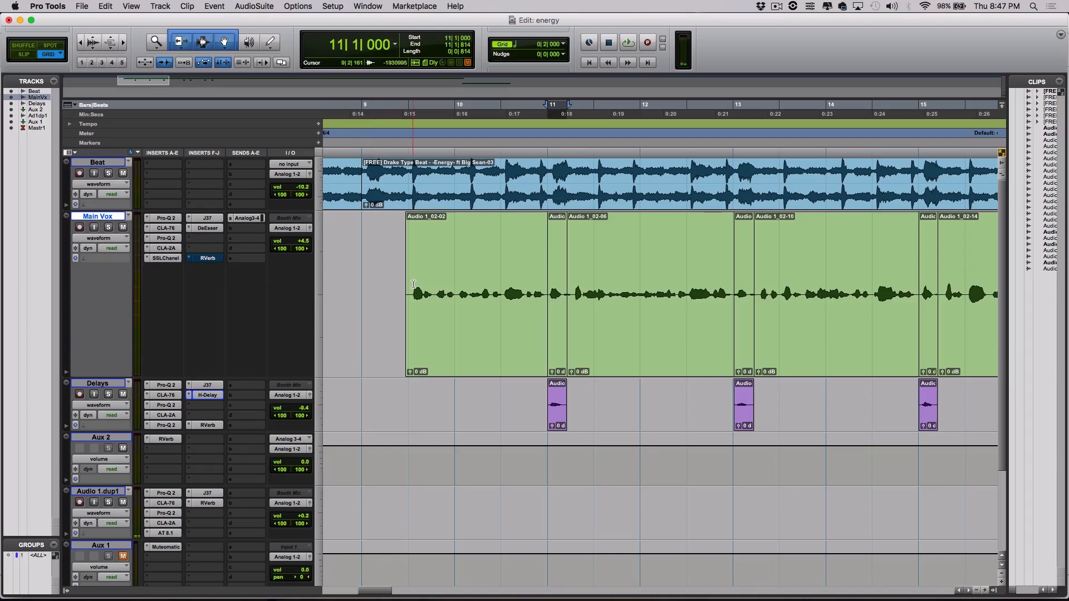
pyautogui.moveTo(406, 278); pyautogui.dragTo(415, 277)
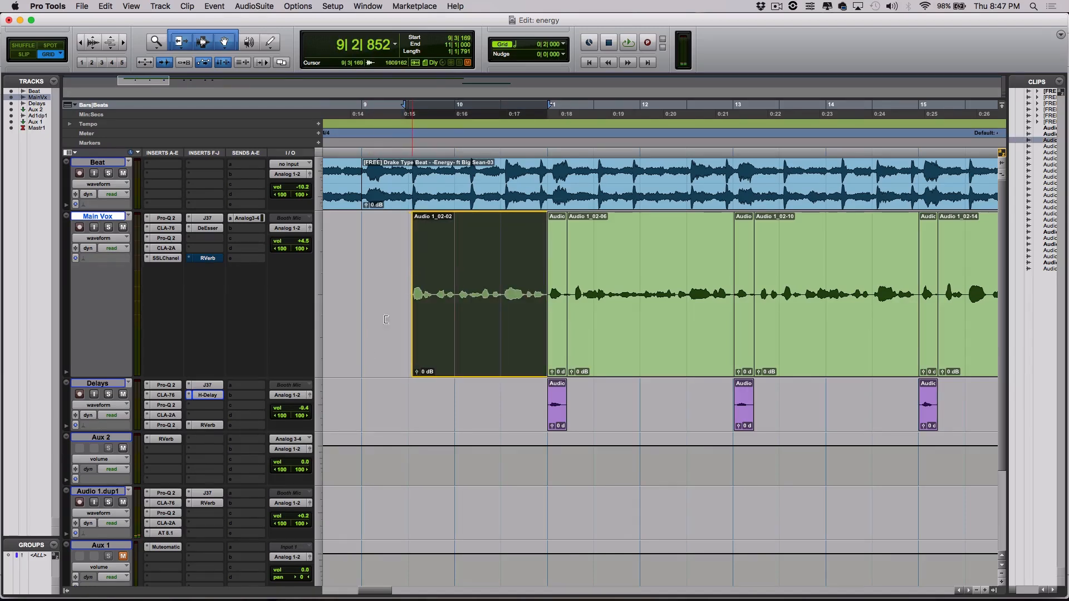
# Select Audio 1_02-02, review the Main Vox Pro-Q 2 EQ curve, then bring up the CLA-76.
pyautogui.click(356, 340)
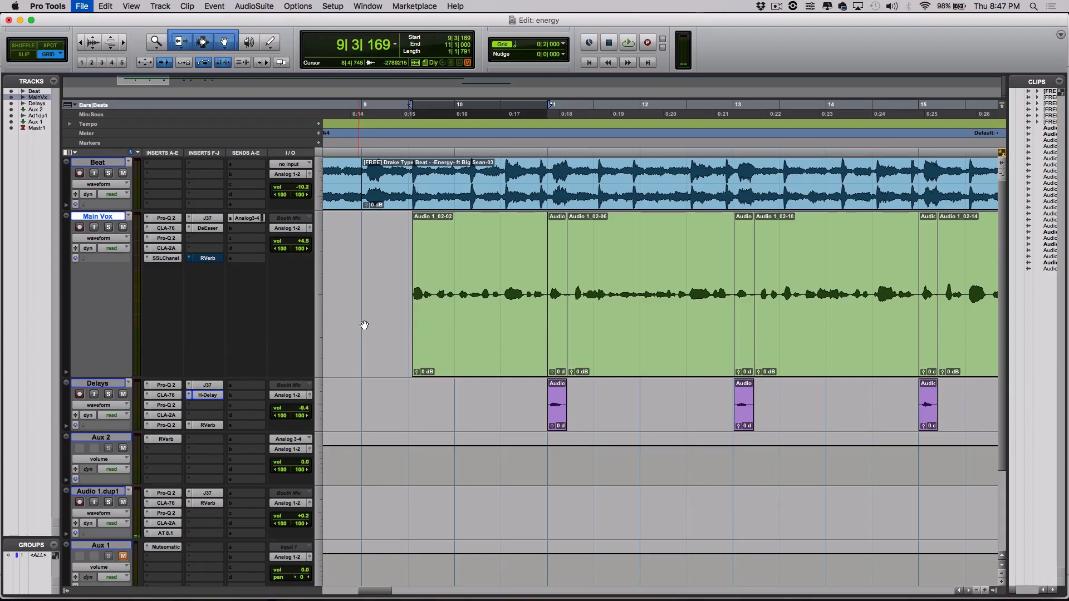
pyautogui.click(472, 342)
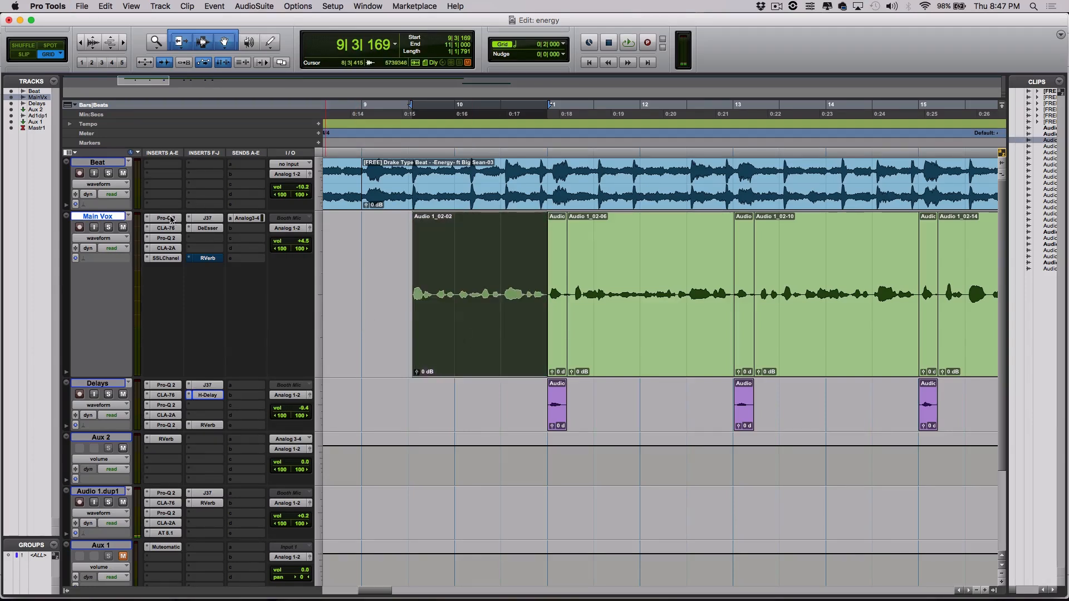
pyautogui.click(171, 220)
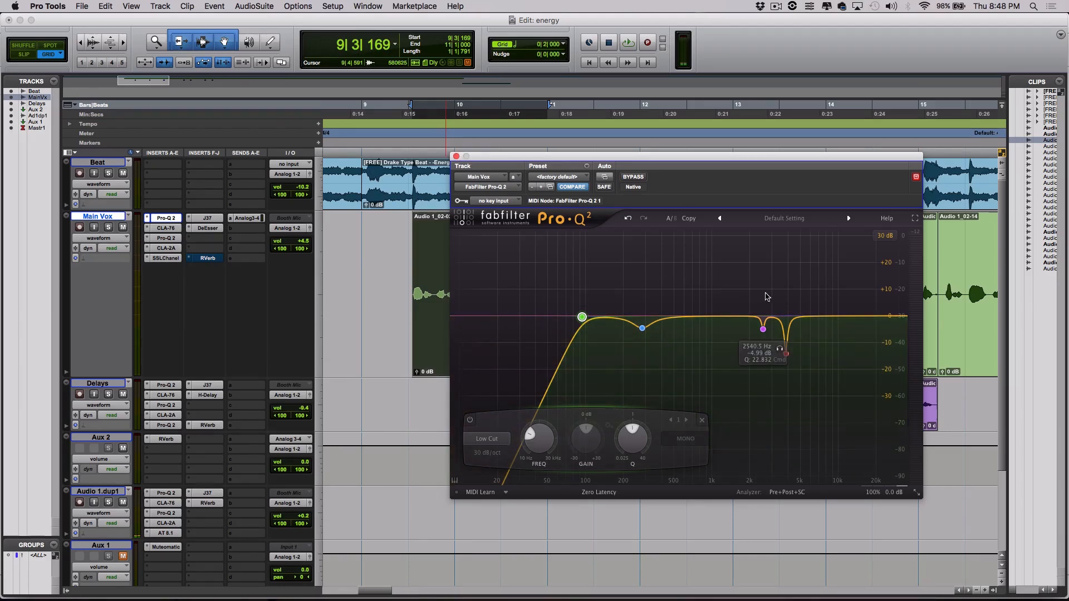
pyautogui.click(456, 157)
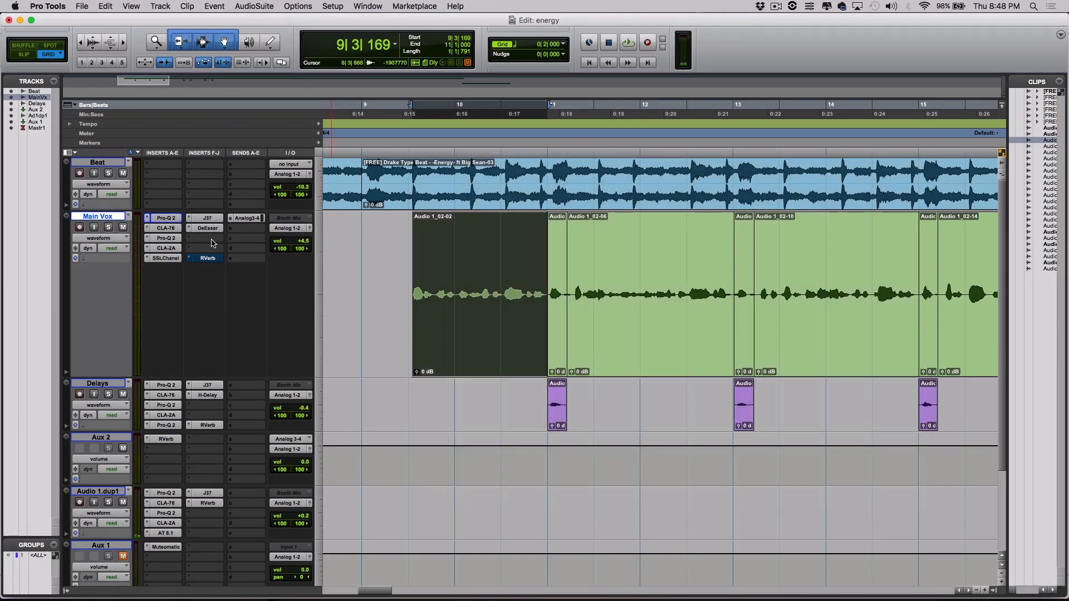
pyautogui.click(166, 229)
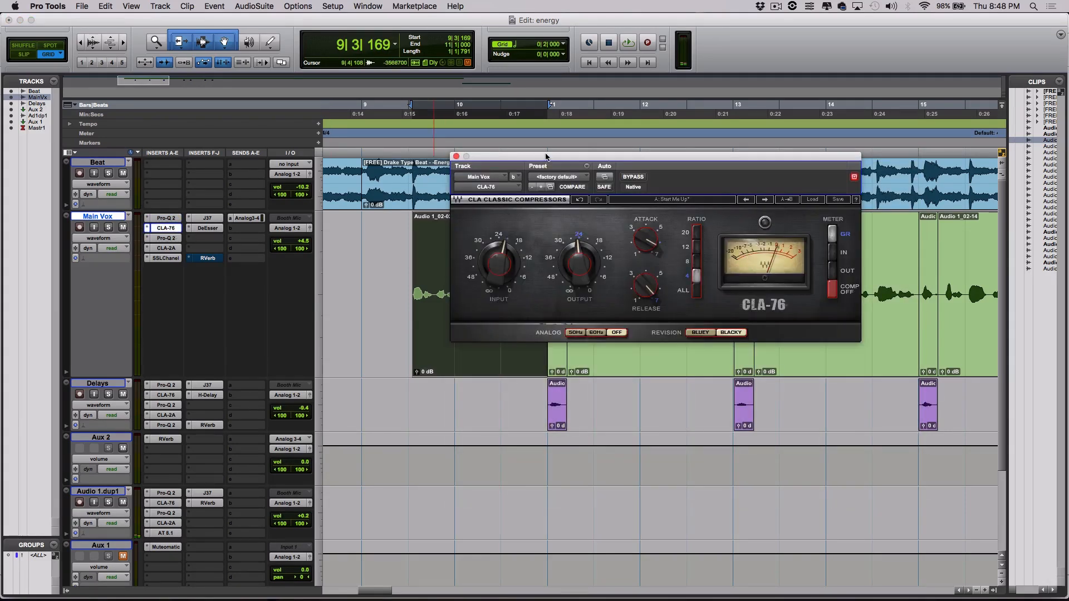
# Compare CLA-76 Bluey and Blacky revisions and analog 50Hz/60Hz, keeping Blacky with analog off.
pyautogui.moveTo(549, 158); pyautogui.dragTo(435, 190)
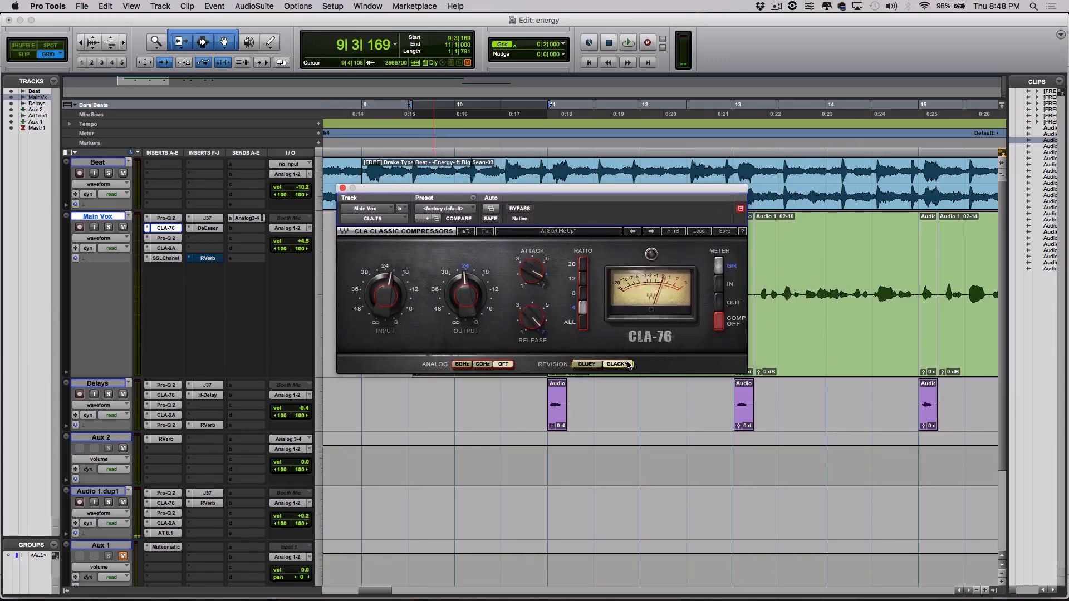
pyautogui.click(588, 365)
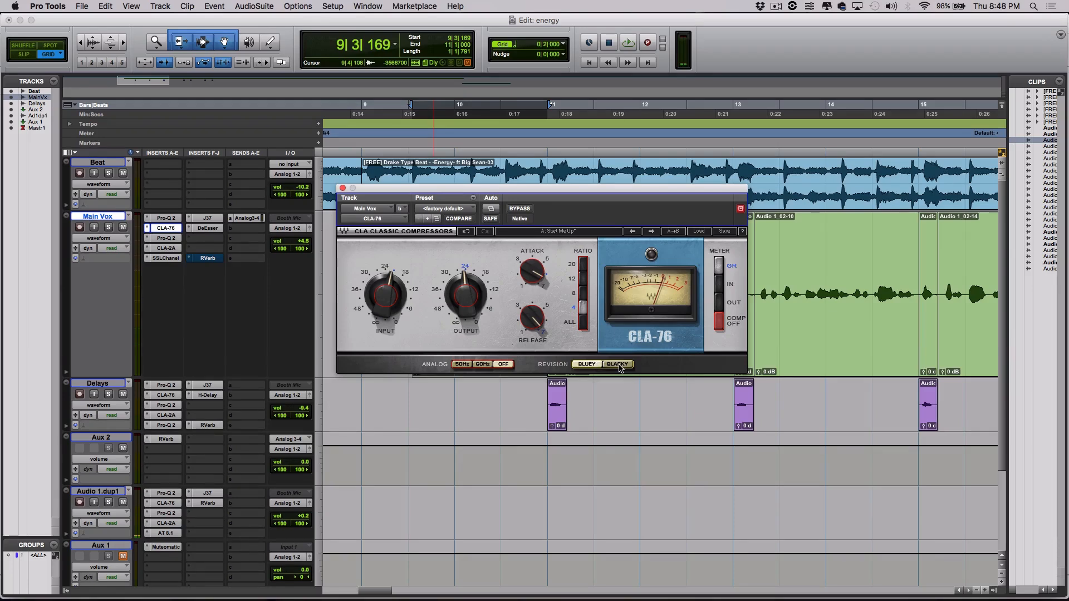
pyautogui.click(619, 365)
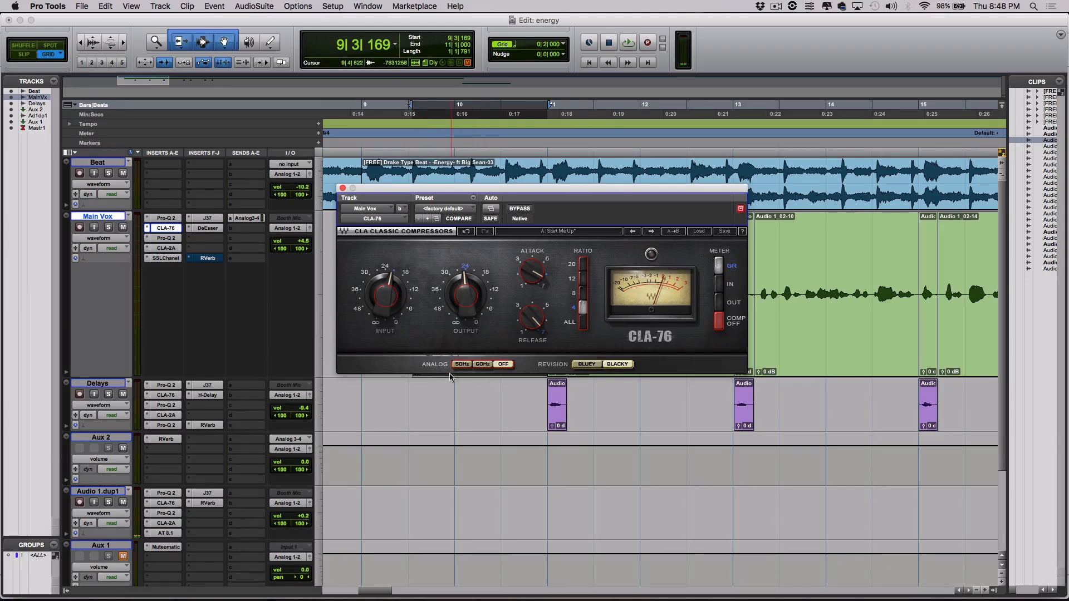
pyautogui.click(504, 365)
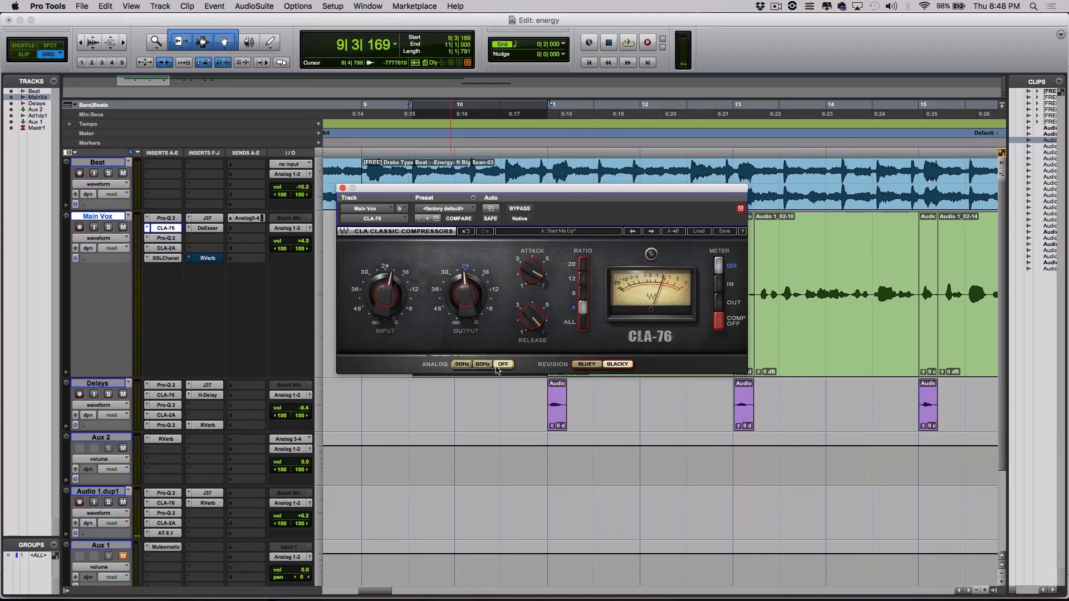
pyautogui.click(469, 366)
pyautogui.click(483, 364)
pyautogui.click(504, 365)
pyautogui.moveTo(559, 194); pyautogui.dragTo(554, 207)
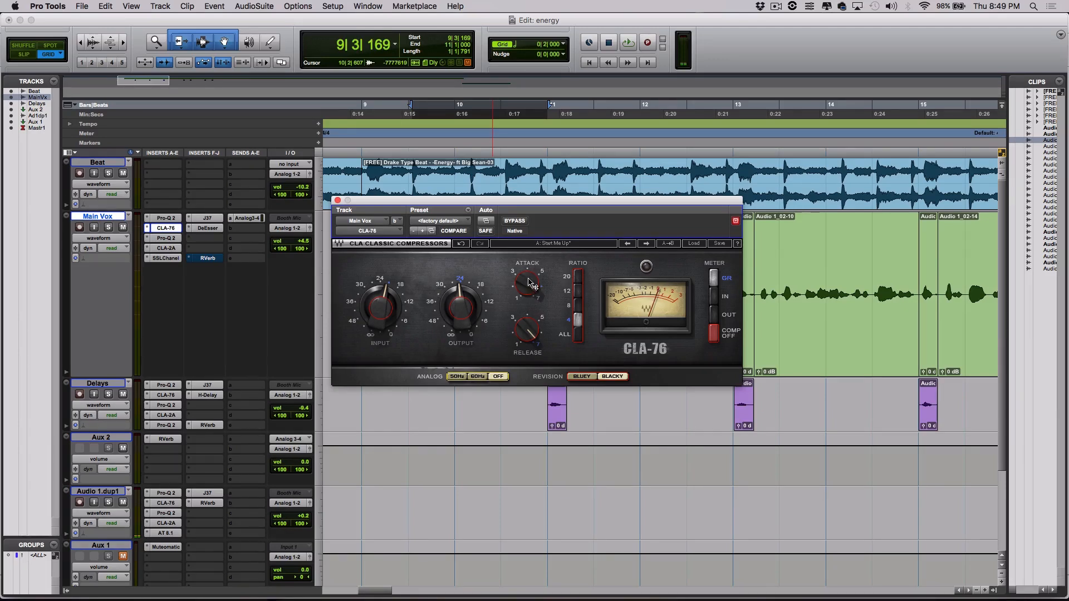
# Raise the CLA-76 attack to about 4.5 and lower its input level.
pyautogui.moveTo(530, 286); pyautogui.dragTo(530, 320)
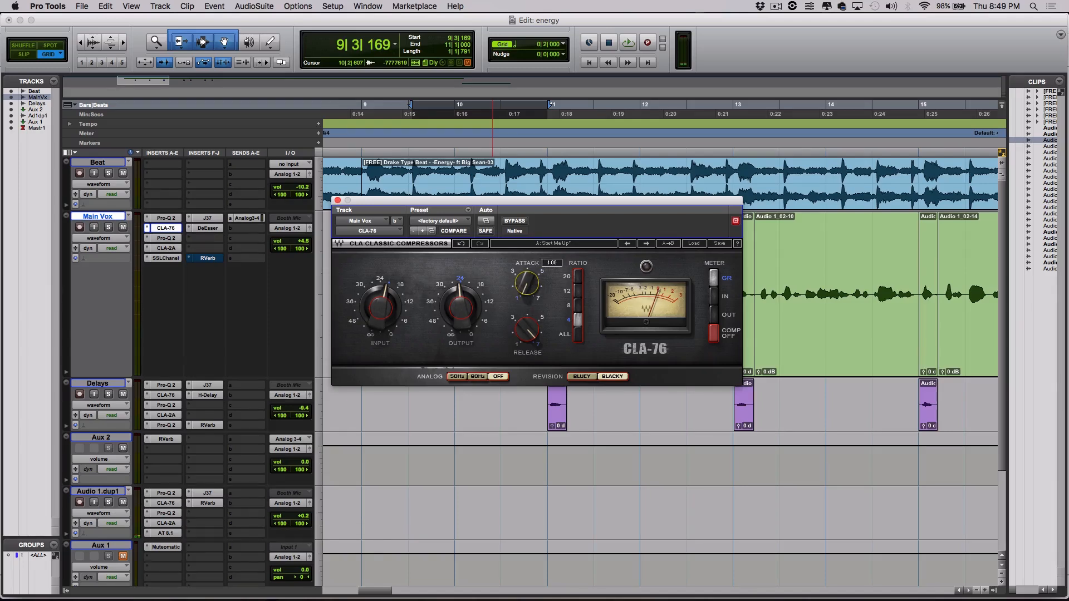
pyautogui.moveTo(527, 284); pyautogui.dragTo(527, 243)
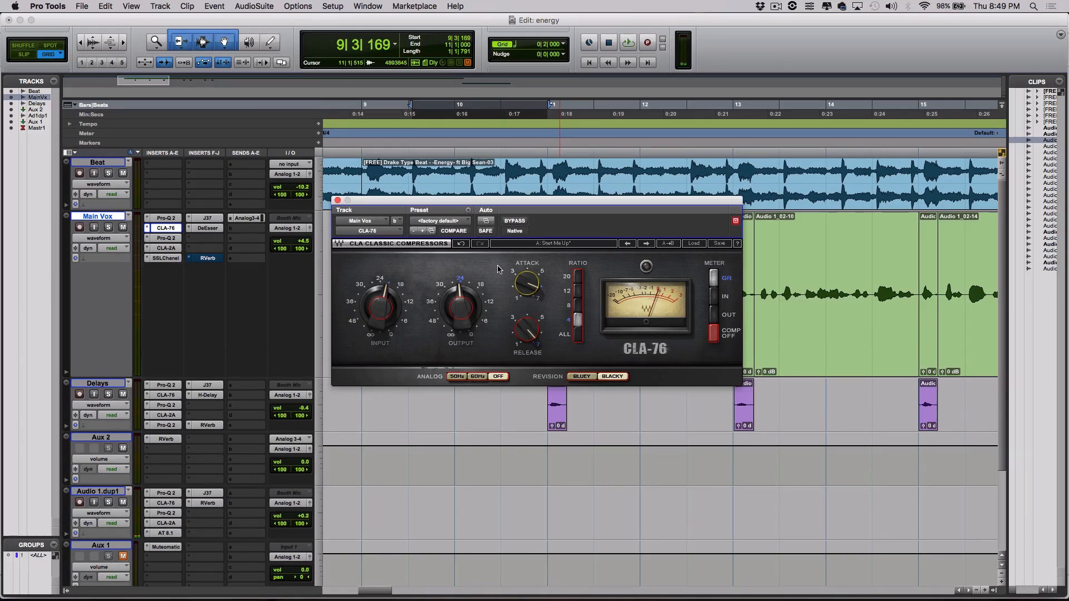
pyautogui.moveTo(381, 309); pyautogui.dragTo(381, 289)
pyautogui.moveTo(460, 308)
pyautogui.mouseDown()
pyautogui.moveTo(461, 323)
pyautogui.moveTo(461, 311)
pyautogui.mouseUp()
pyautogui.moveTo(384, 312); pyautogui.dragTo(383, 315)
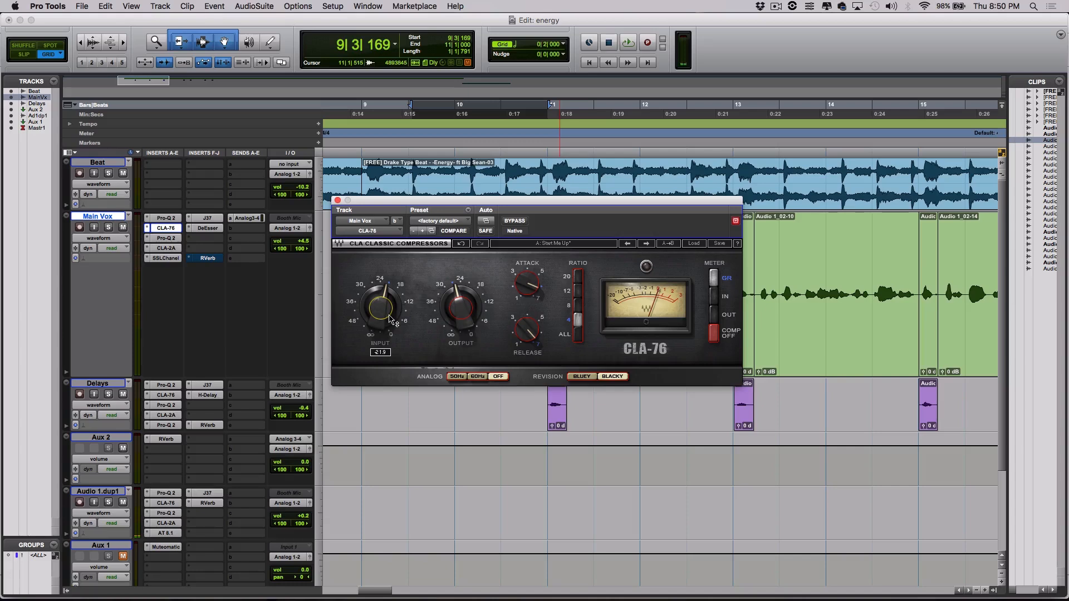
pyautogui.moveTo(390, 319); pyautogui.dragTo(390, 319)
# Bypass the Main Vox Pro-Q 2, CLA-2A, SSLChannel, J37, DeEsser and CLA-76 inserts.
pyautogui.keyDown('super'); pyautogui.click(173, 238); pyautogui.keyUp('super')
pyautogui.keyDown('super'); pyautogui.click(174, 249); pyautogui.keyUp('super')
pyautogui.keyDown('super'); pyautogui.click(177, 260); pyautogui.keyUp('super')
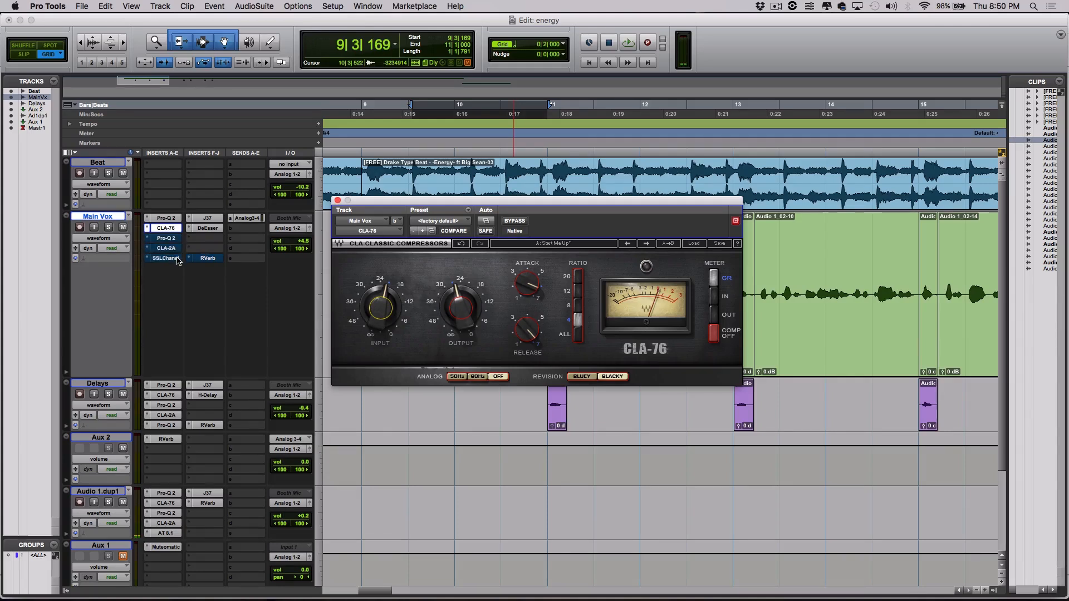
pyautogui.keyDown('super'); pyautogui.click(207, 229); pyautogui.keyUp('super')
pyautogui.keyDown('super'); pyautogui.click(207, 218); pyautogui.keyUp('super')
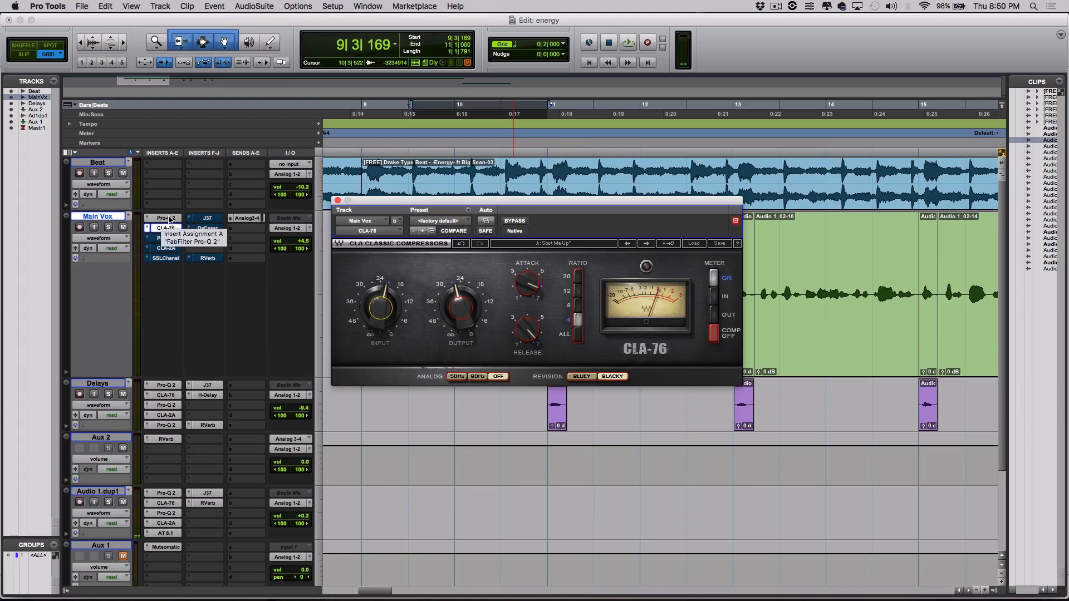
pyautogui.click(517, 221)
pyautogui.moveTo(539, 208); pyautogui.dragTo(272, 257)
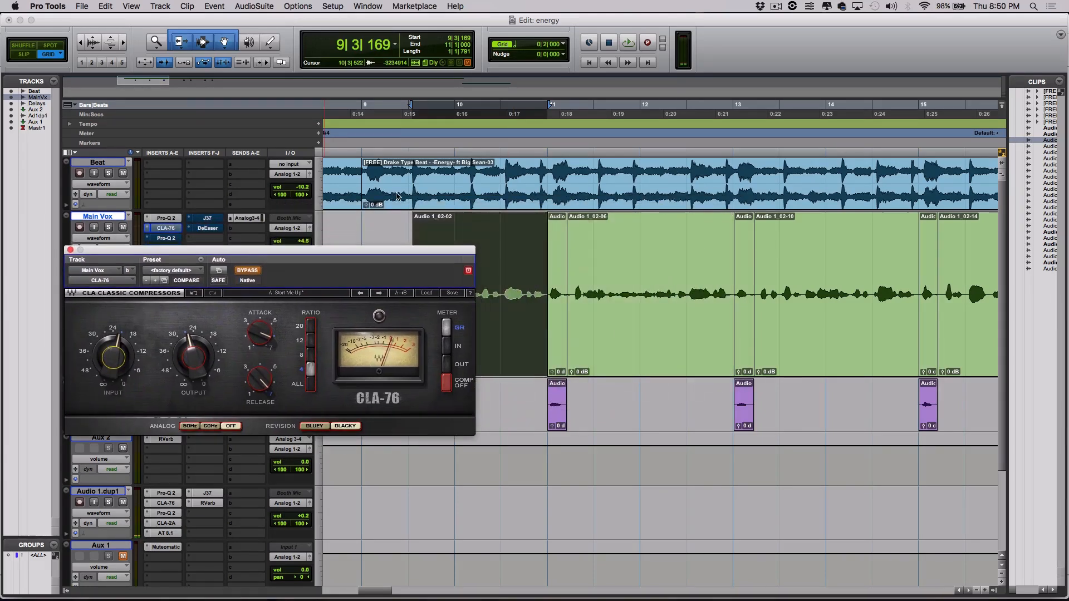
# Play from 9|3|000, re-enable the CLA-76 mid-playback, stop, and close its window.
pyautogui.click(406, 106)
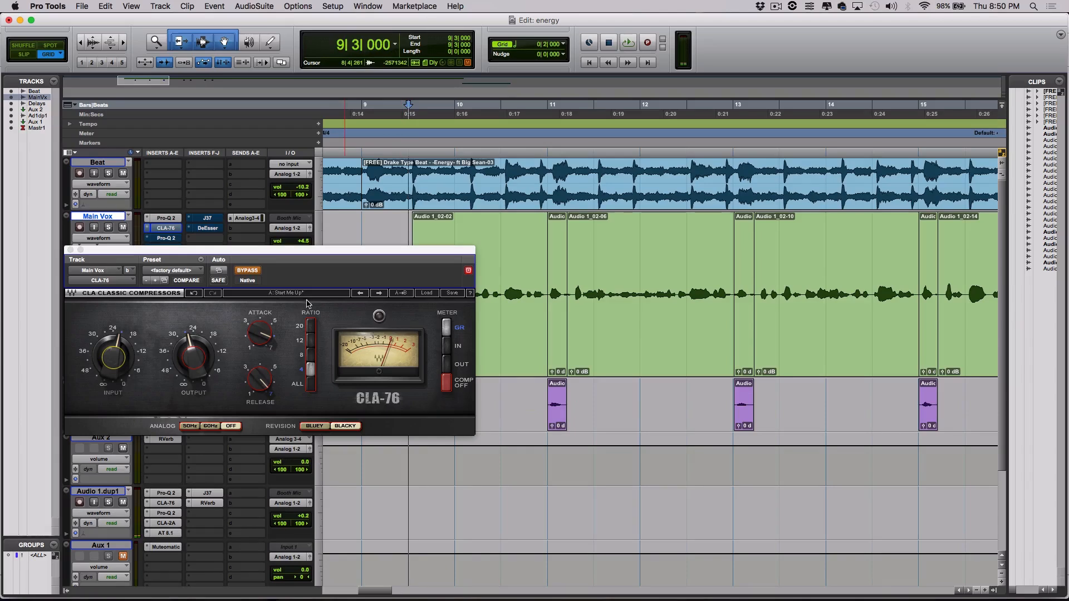
pyautogui.press('space')
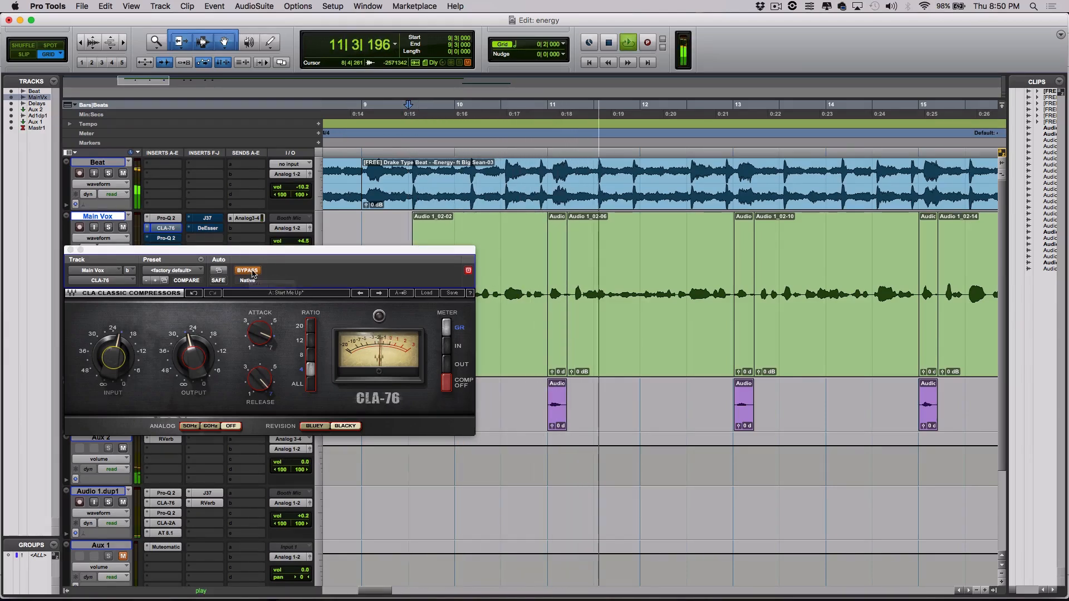
pyautogui.click(252, 272)
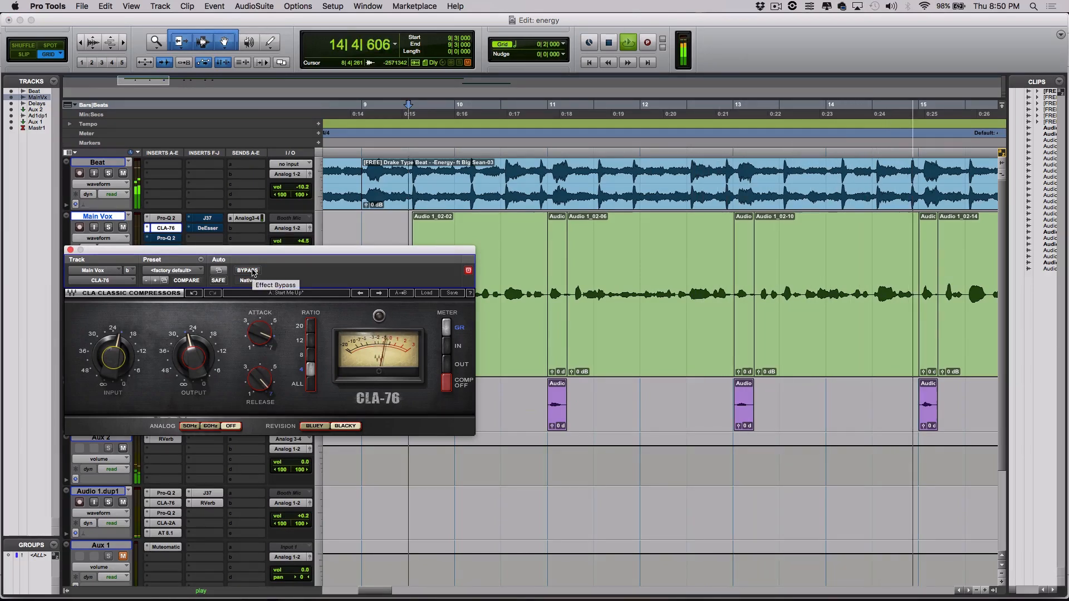
pyautogui.press('space')
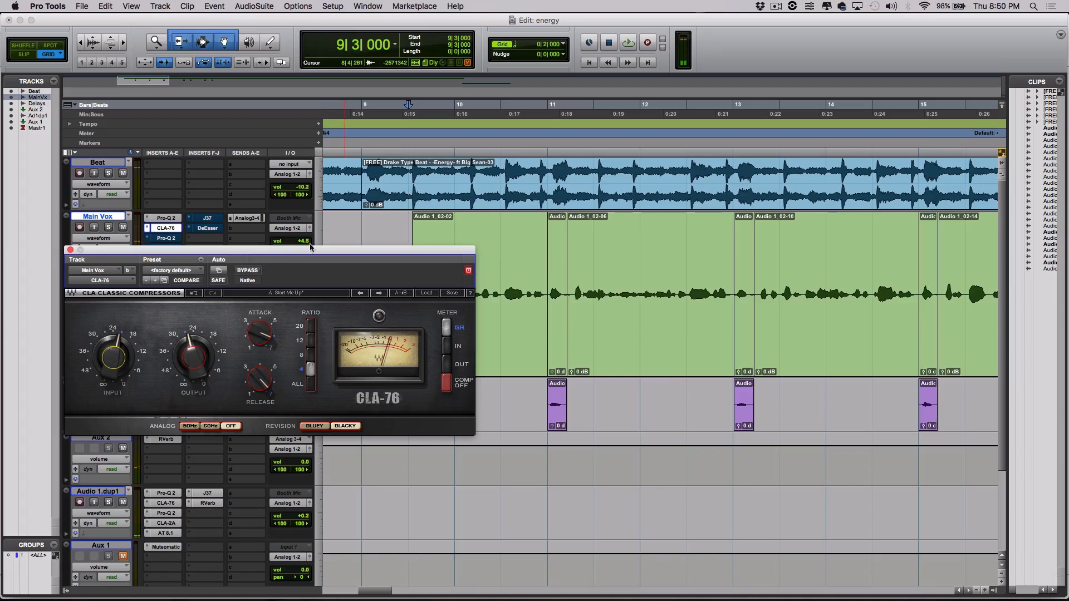
pyautogui.moveTo(394, 245); pyautogui.dragTo(720, 257)
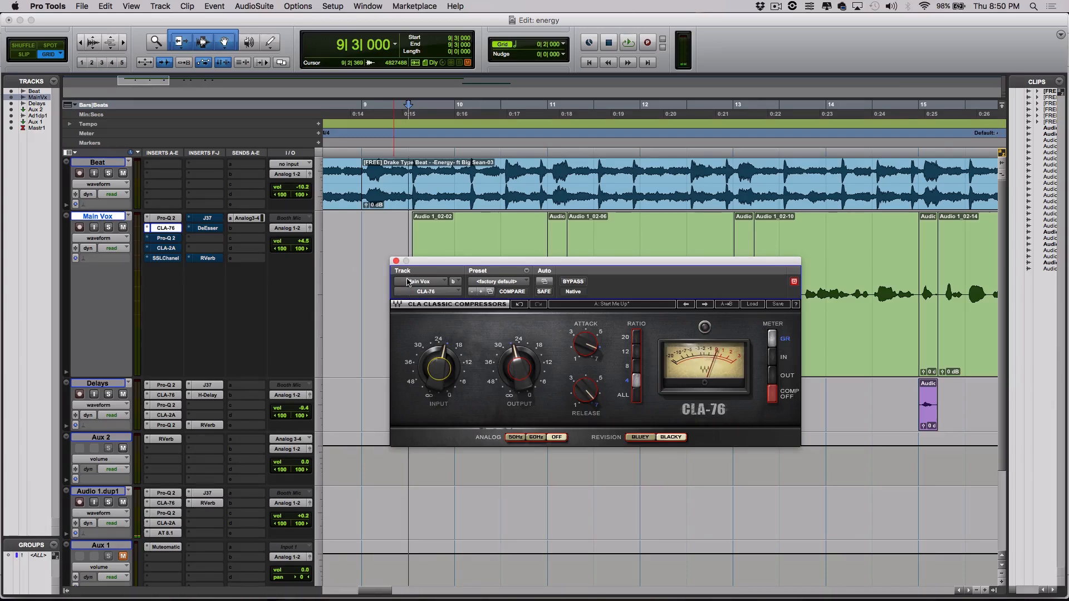
pyautogui.click(396, 262)
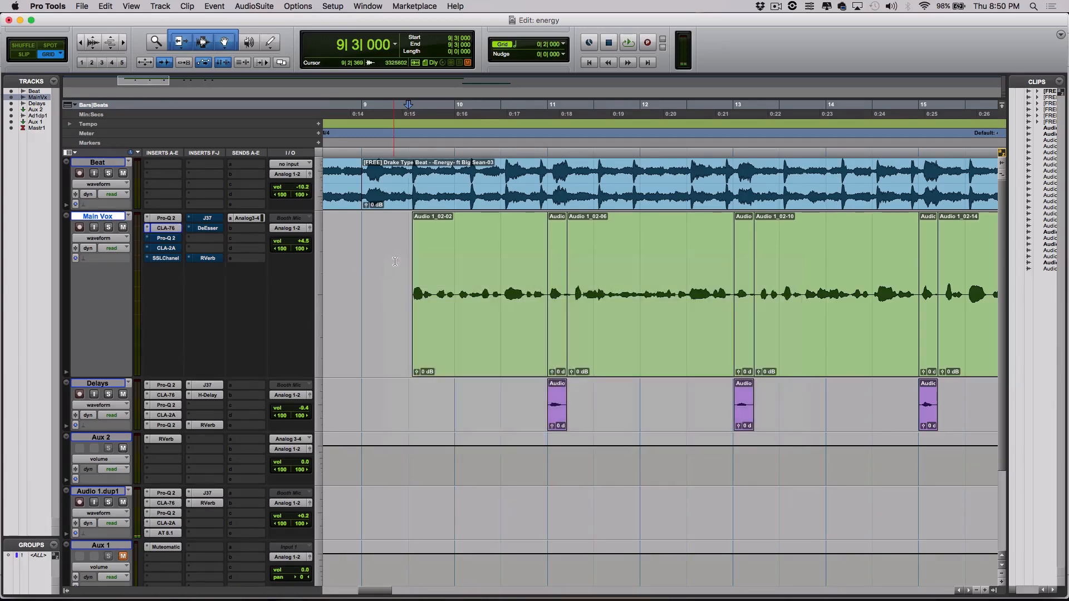
# Glance at the Main Vox Pro-Q 2 EQ curve, then open the CLA-2A compressor.
pyautogui.click(174, 241)
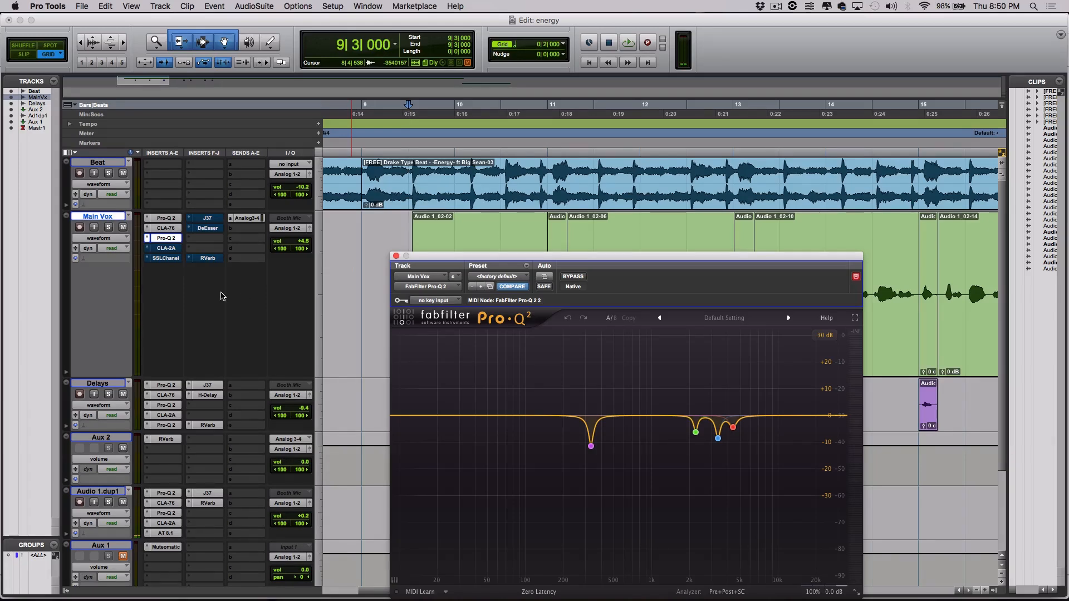
pyautogui.click(169, 251)
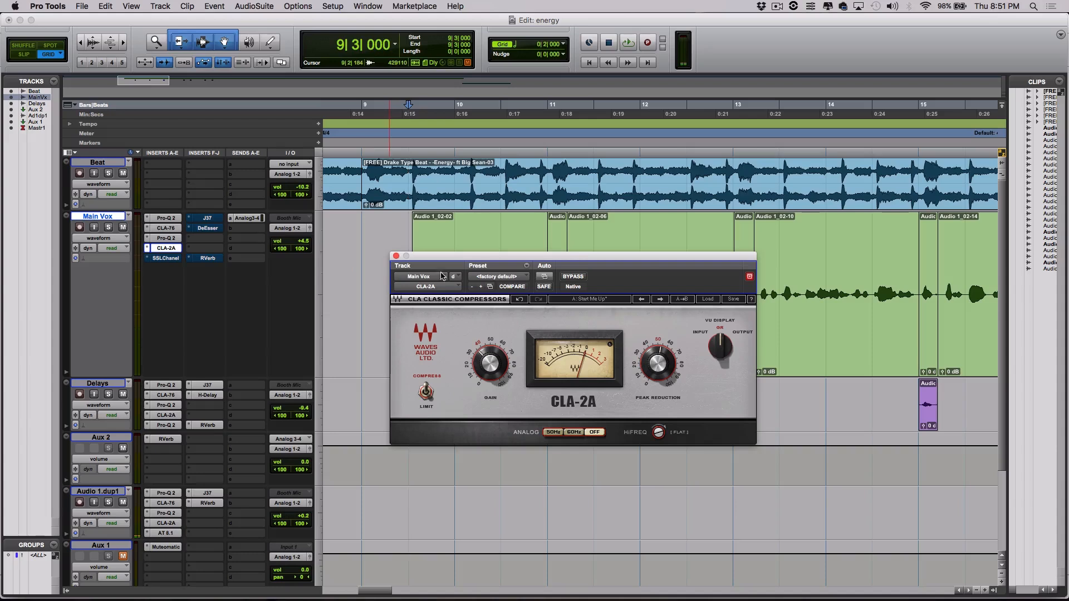
# A/B the vocal with the CLA-2A bypassed and active during playback, leaving it on and closed.
pyautogui.moveTo(576, 261); pyautogui.dragTo(513, 239)
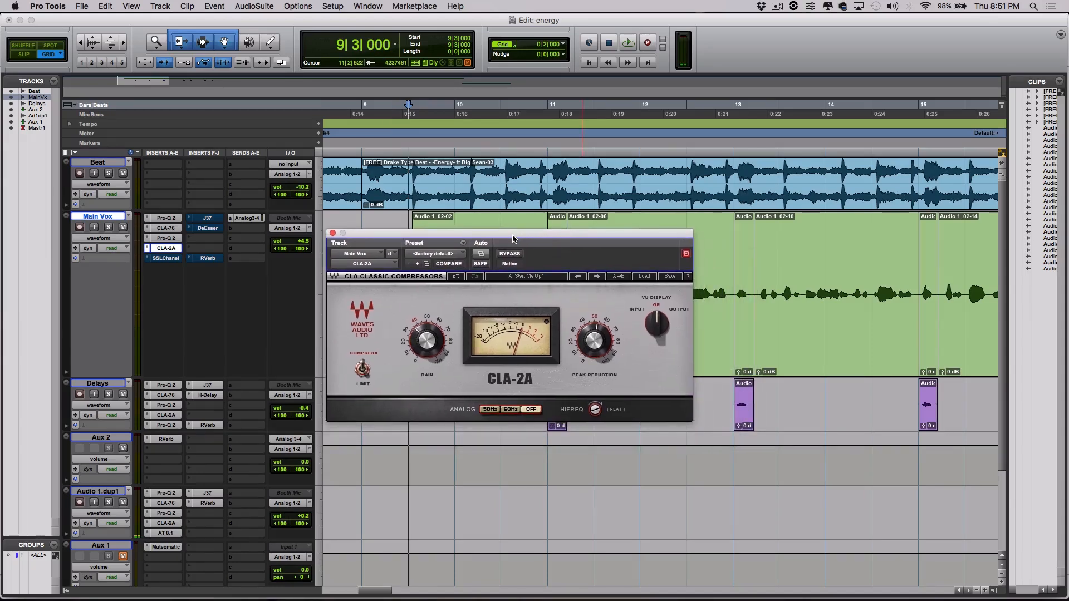
pyautogui.moveTo(589, 236); pyautogui.dragTo(590, 320)
pyautogui.click(398, 105)
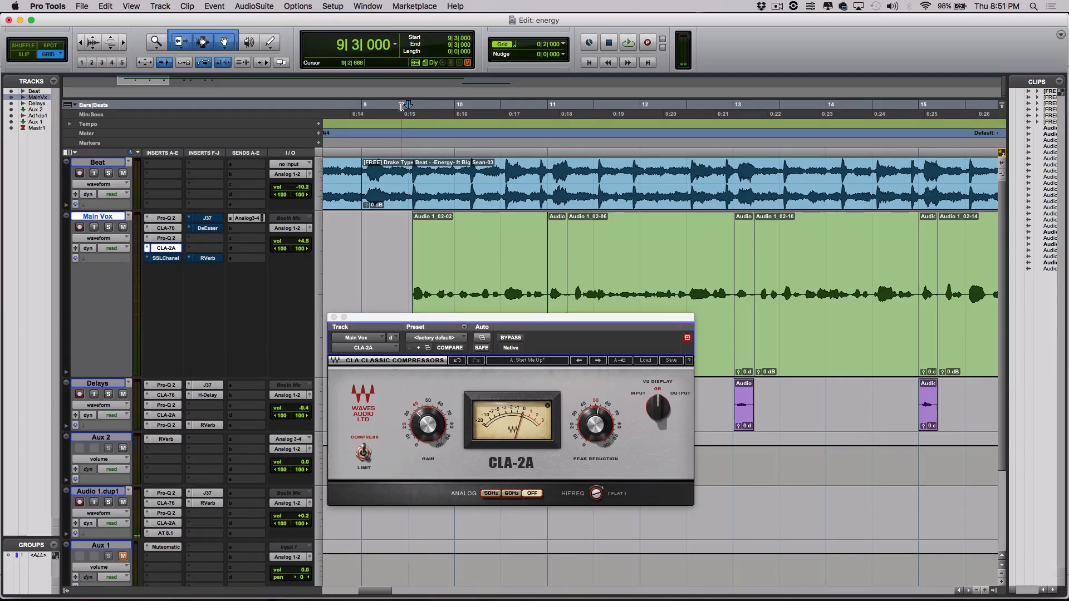
pyautogui.click(511, 338)
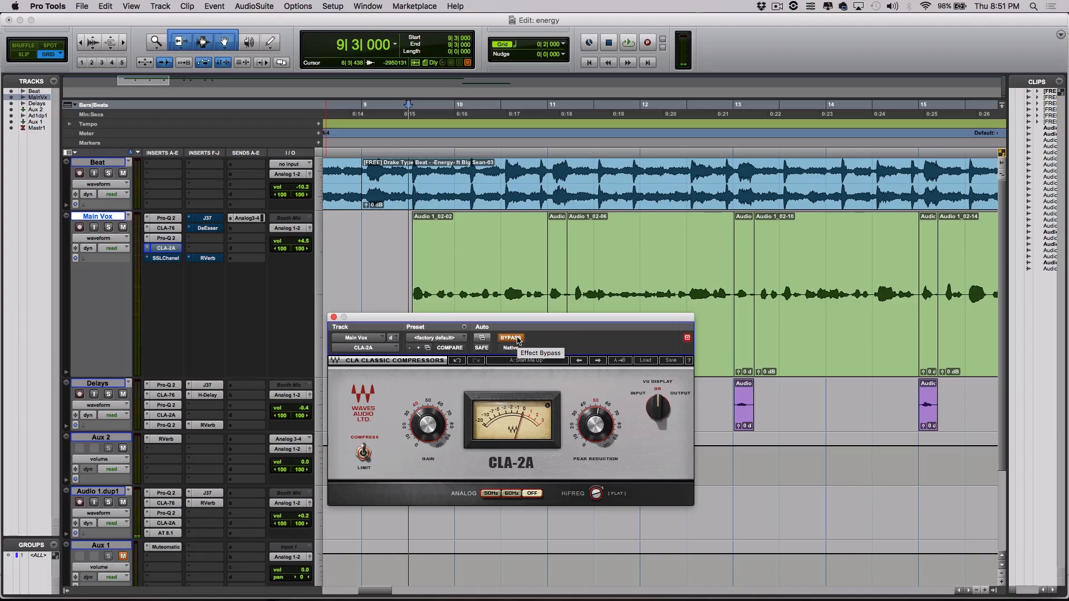
pyautogui.press('space')
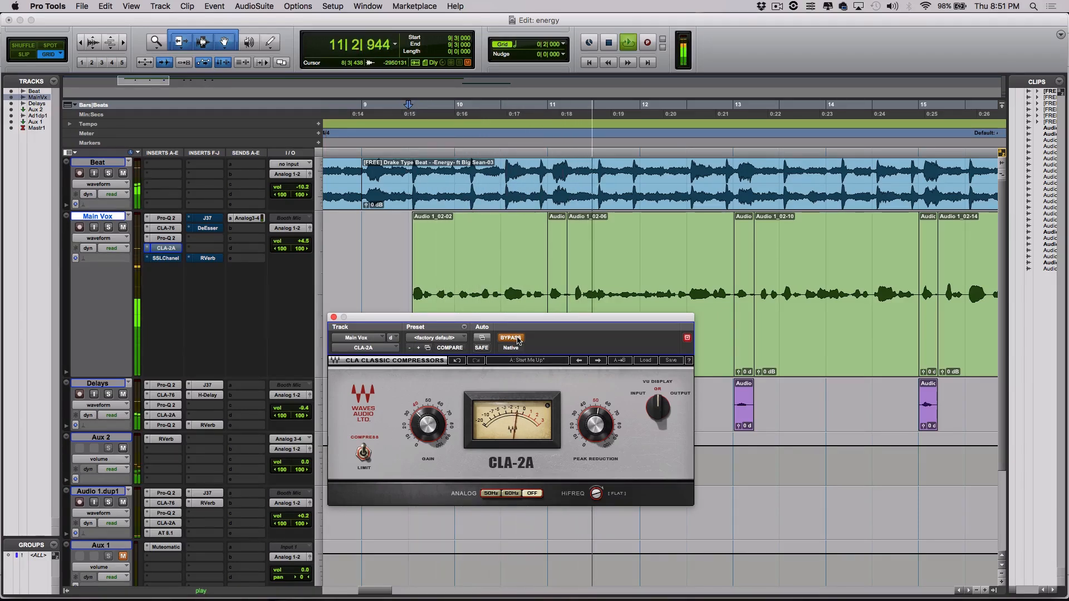
pyautogui.click(518, 341)
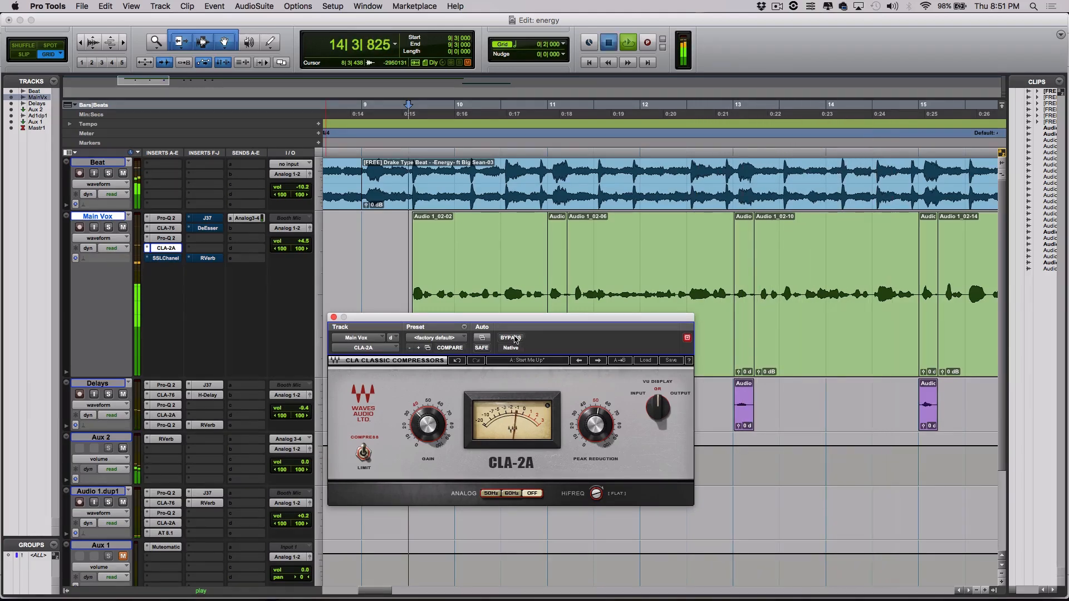
pyautogui.press('space')
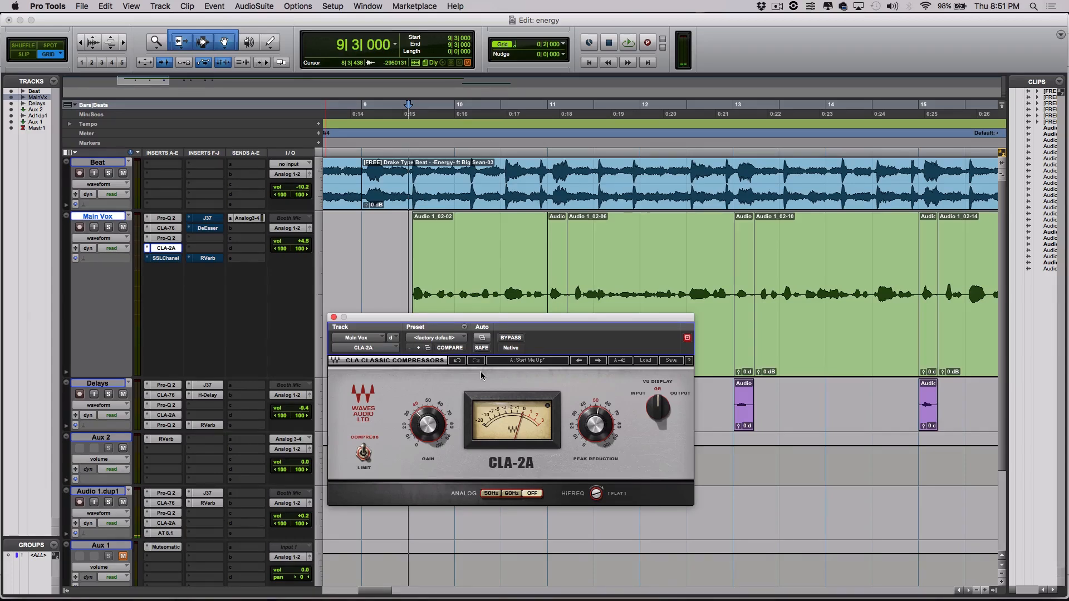
pyautogui.click(334, 318)
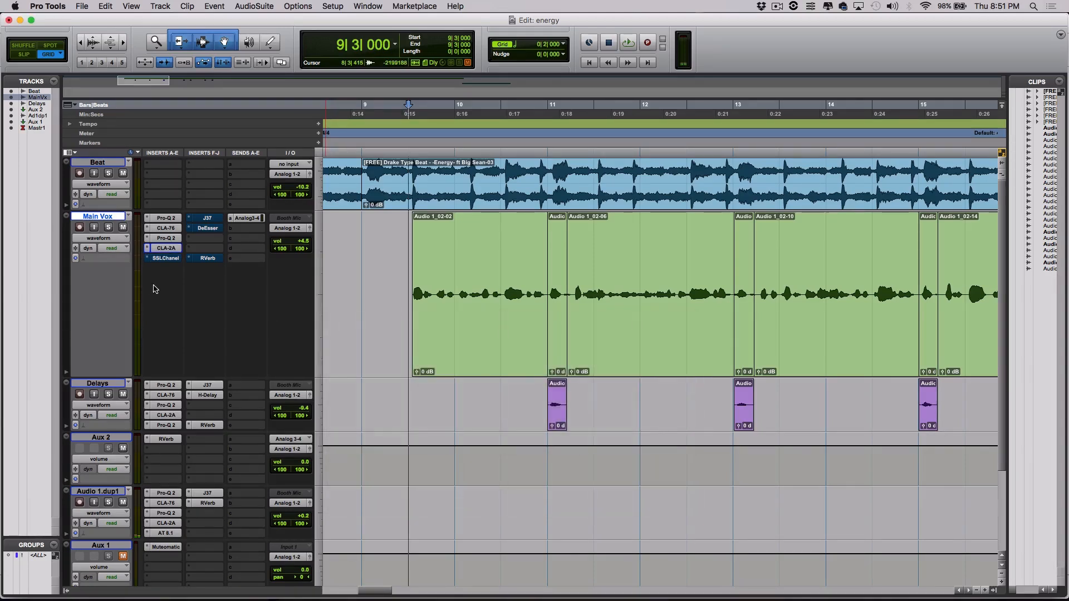
pyautogui.click(172, 259)
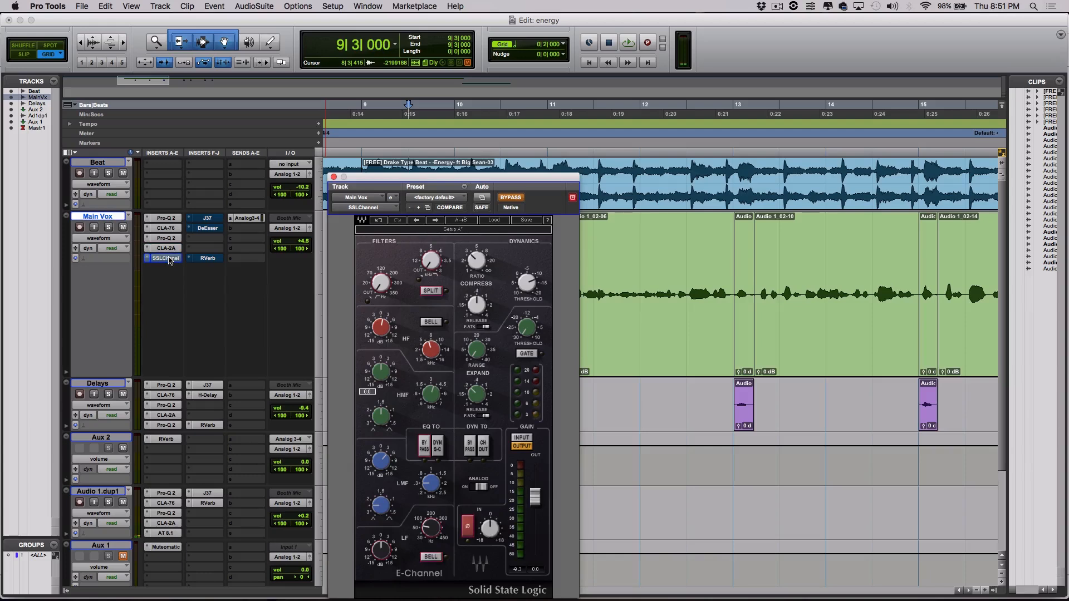
pyautogui.moveTo(495, 180); pyautogui.dragTo(569, 121)
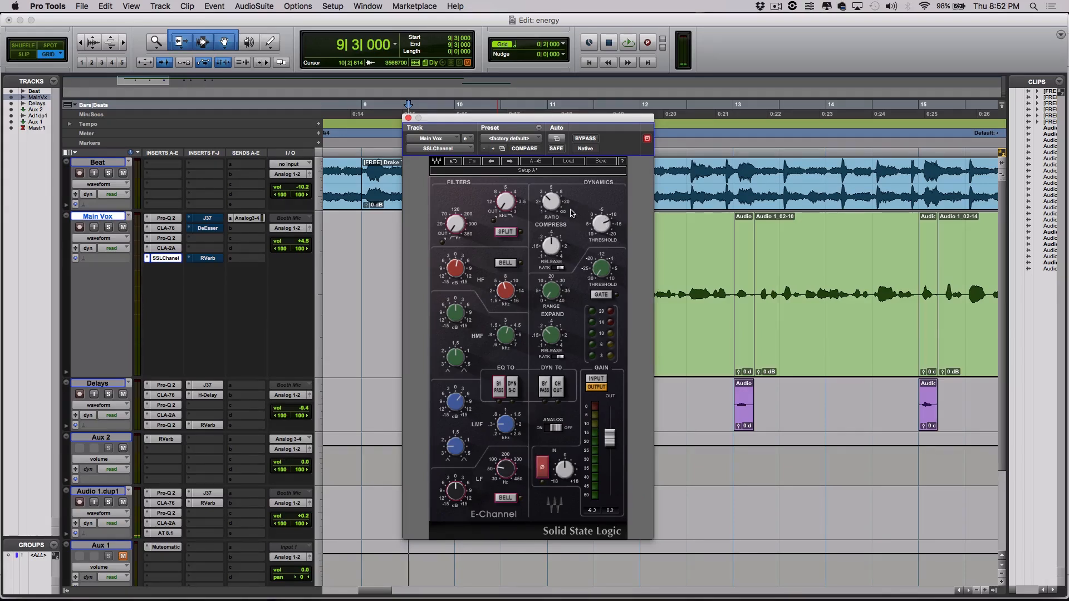
pyautogui.moveTo(456, 266)
pyautogui.moveTo(506, 292)
pyautogui.moveTo(456, 405)
pyautogui.moveTo(506, 425)
pyautogui.moveTo(444, 121); pyautogui.dragTo(392, 124)
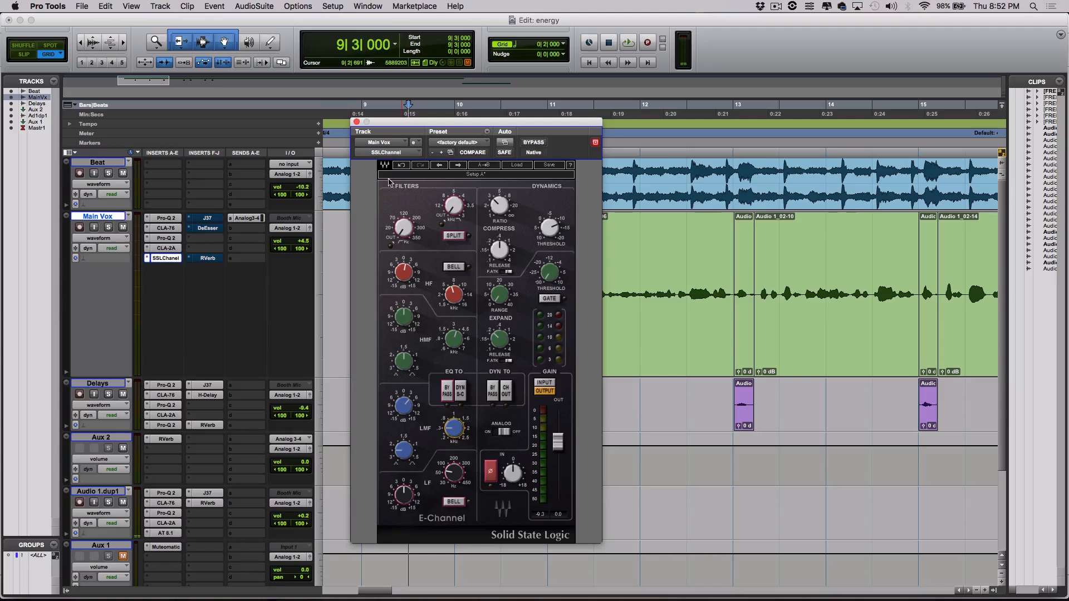
pyautogui.click(357, 122)
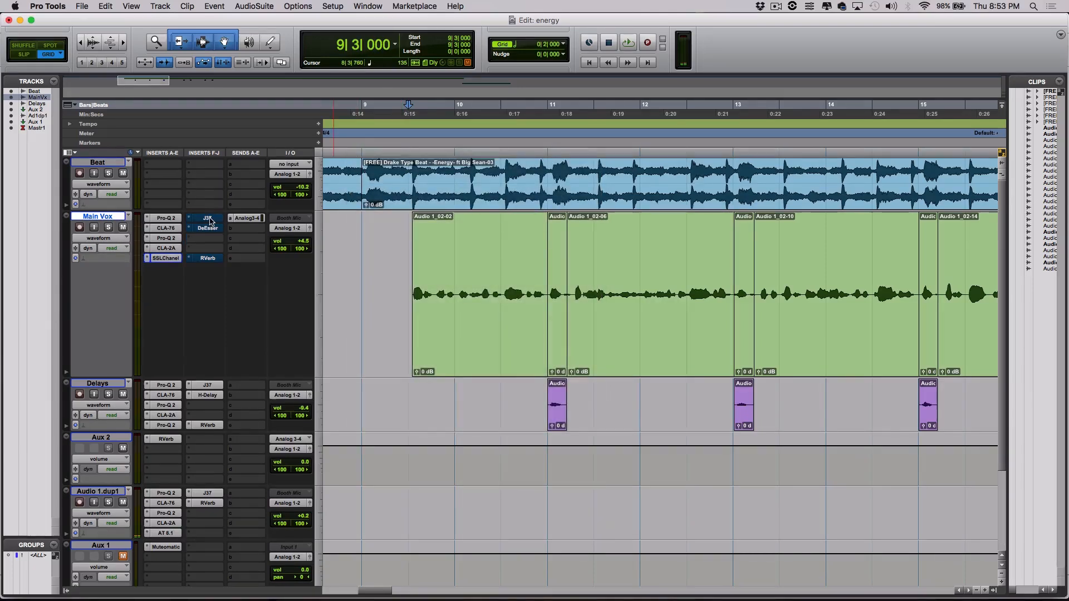
# Open the Main Vox J37 tape plug-in, re-enable it during playback, stop, and close it.
pyautogui.click(208, 218)
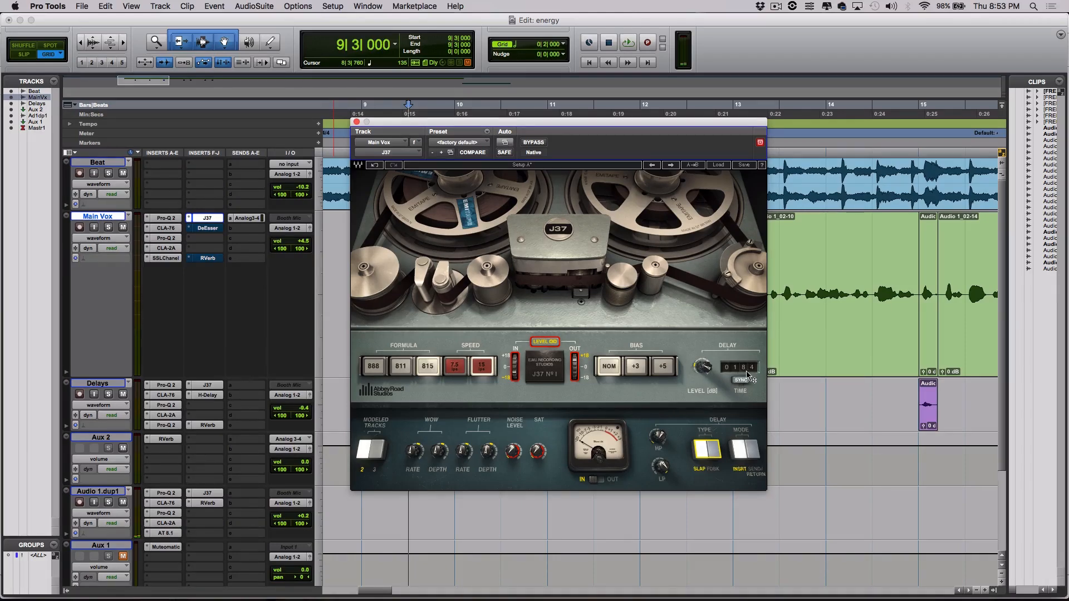
pyautogui.moveTo(573, 131); pyautogui.dragTo(493, 371)
pyautogui.press('space')
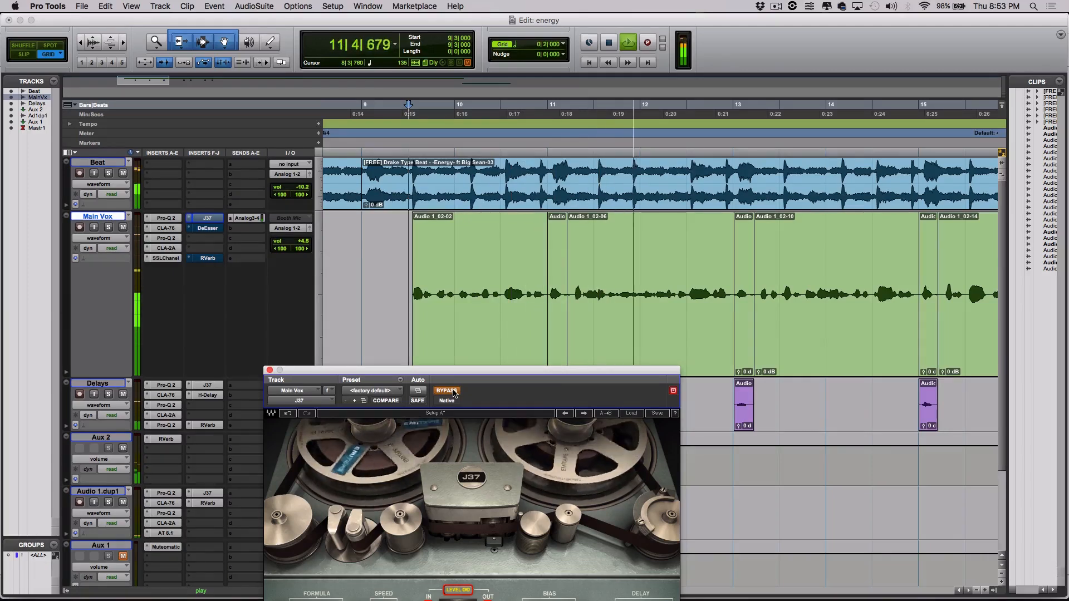
pyautogui.click(447, 391)
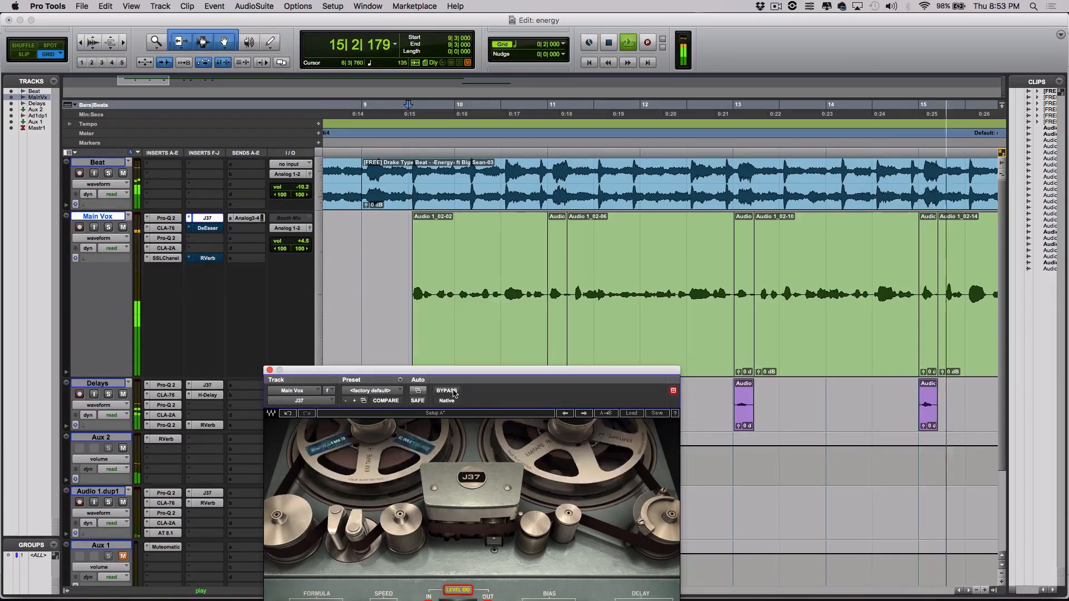
pyautogui.moveTo(469, 372); pyautogui.dragTo(559, 190)
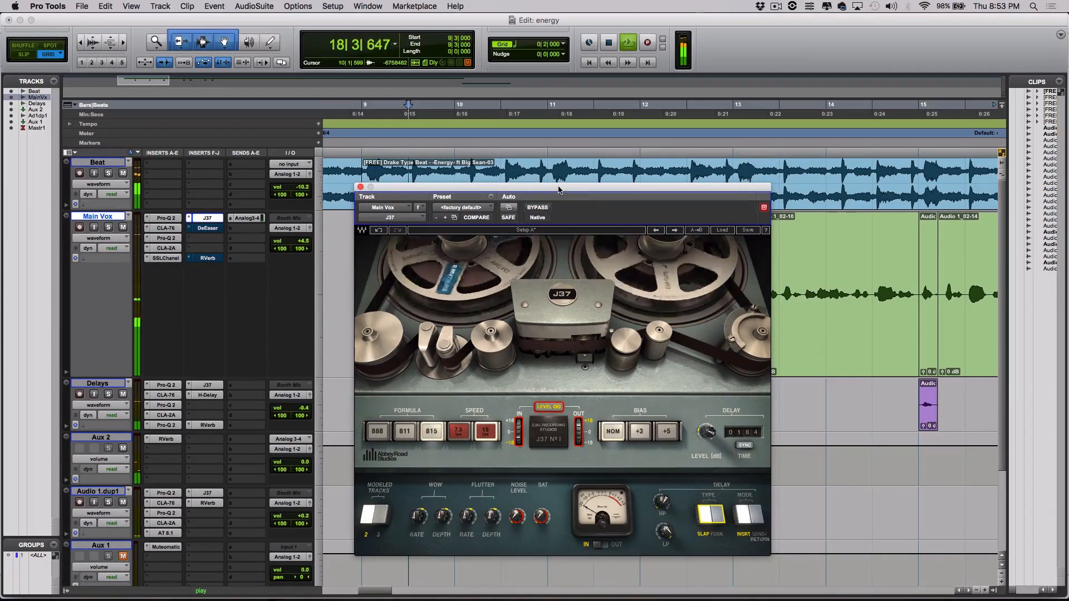
pyautogui.press('space')
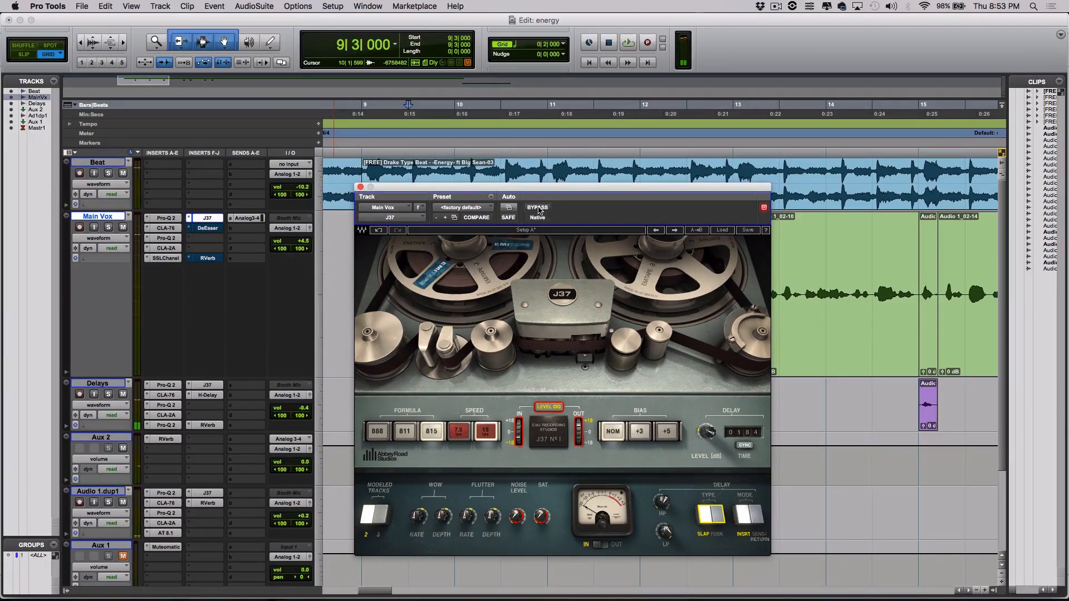
pyautogui.moveTo(574, 188); pyautogui.dragTo(693, 173)
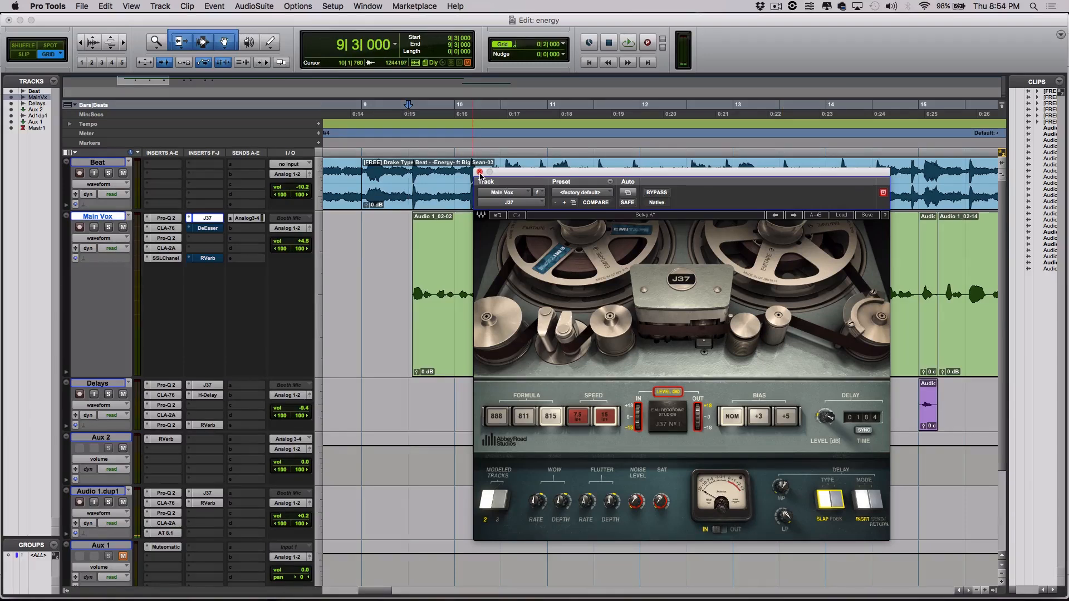
pyautogui.click(480, 173)
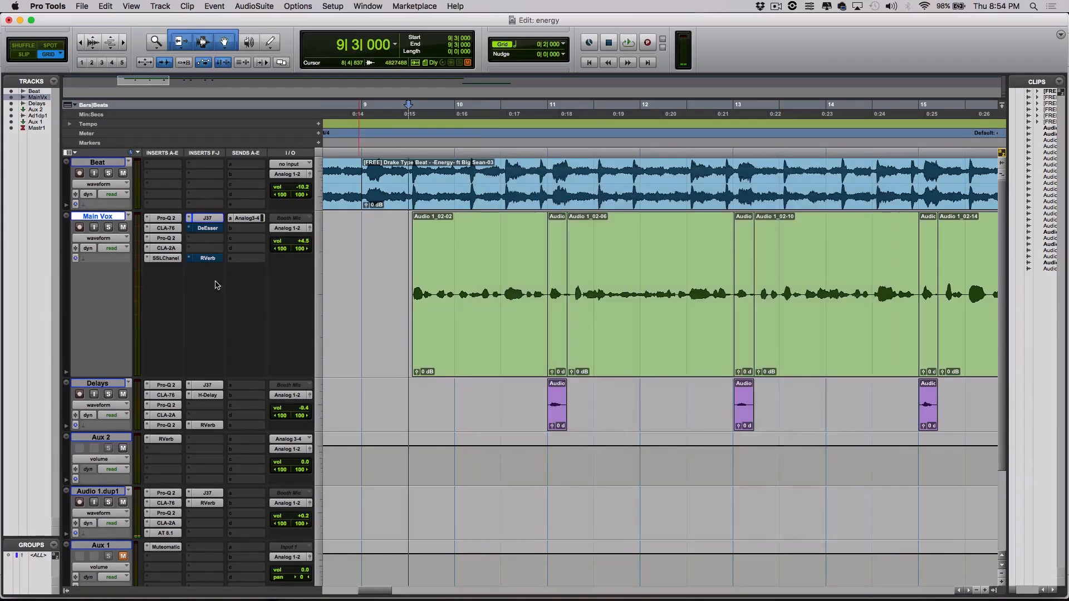
pyautogui.click(211, 229)
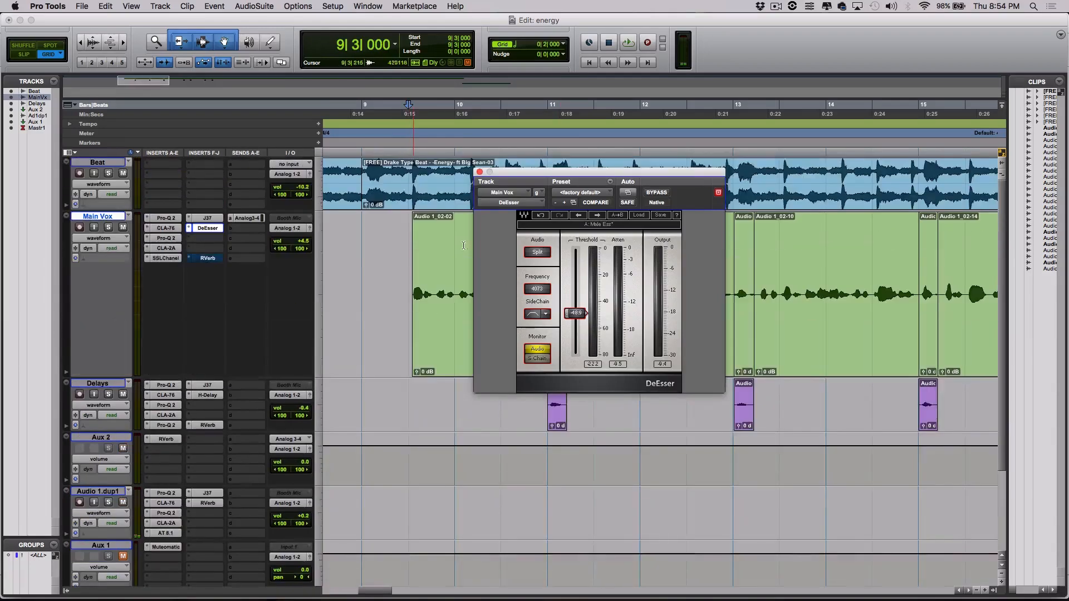
pyautogui.moveTo(557, 173); pyautogui.dragTo(197, 242)
pyautogui.click(405, 148)
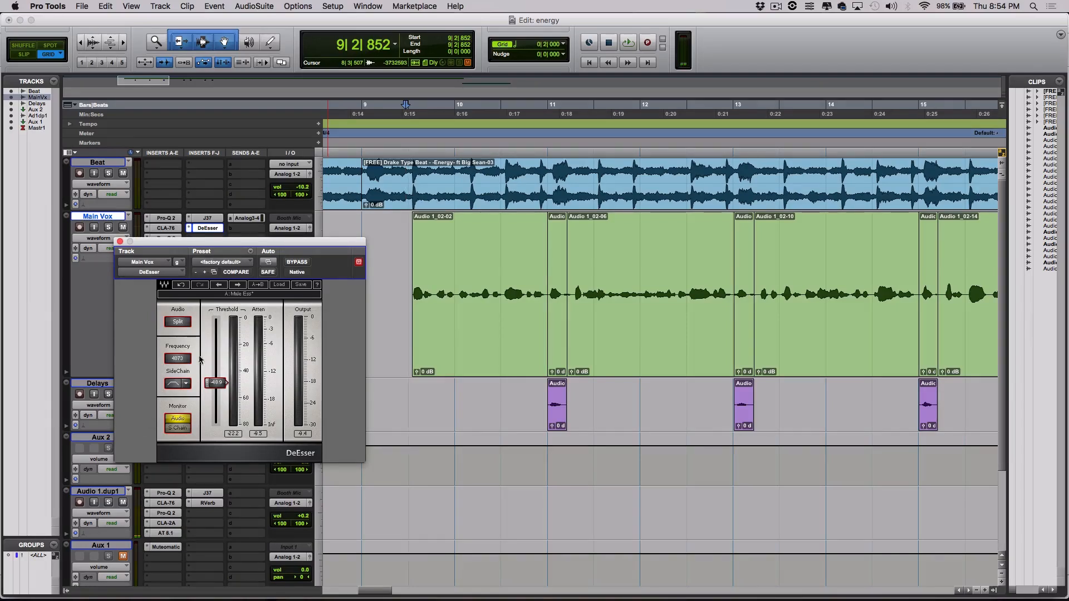
pyautogui.click(295, 263)
pyautogui.press('space')
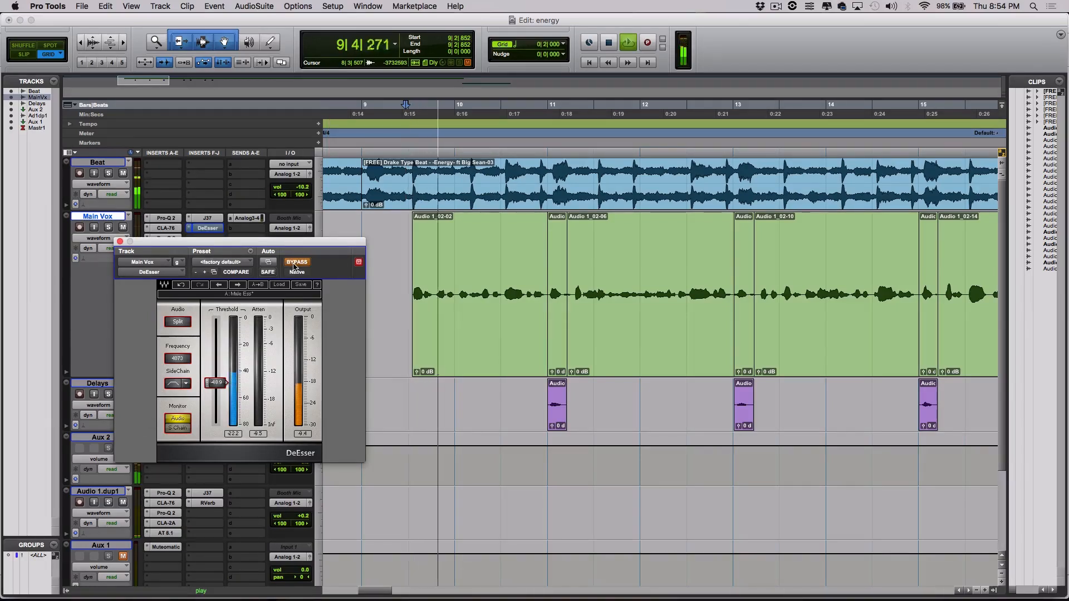
pyautogui.click(295, 262)
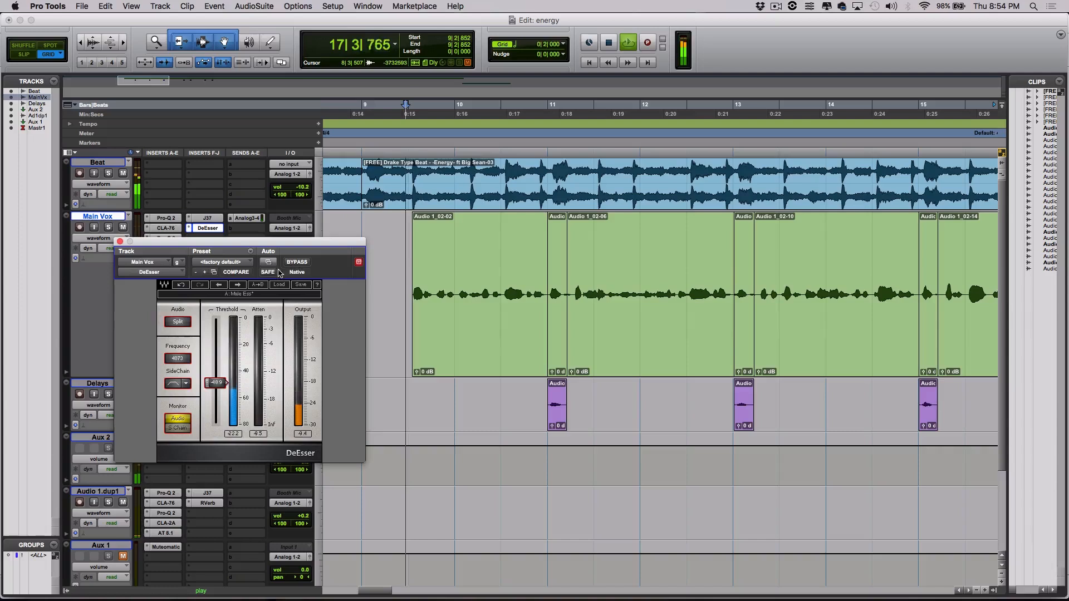
pyautogui.press('space')
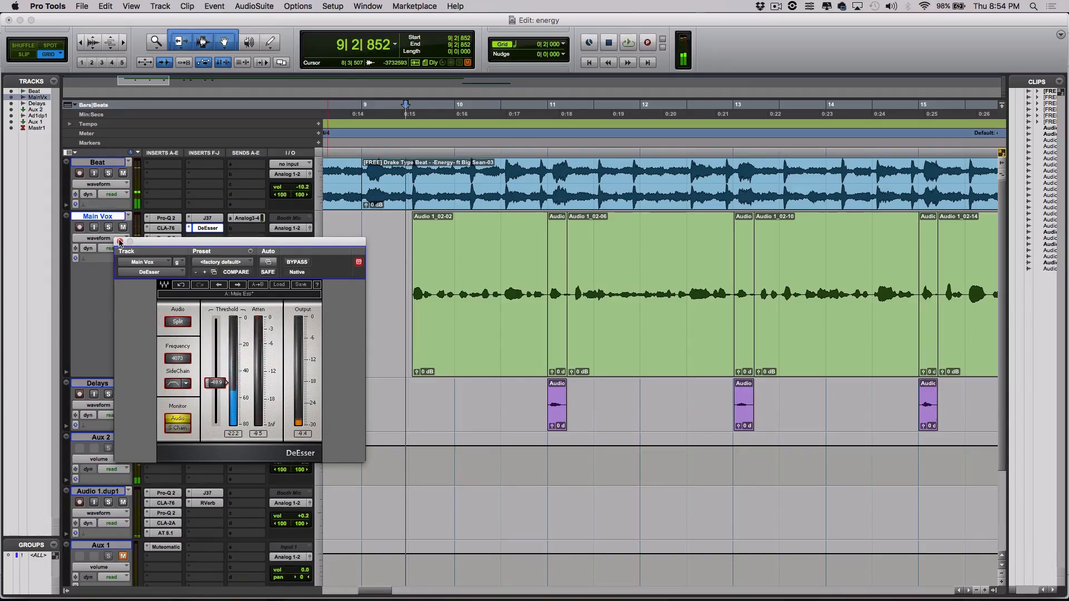
pyautogui.click(119, 243)
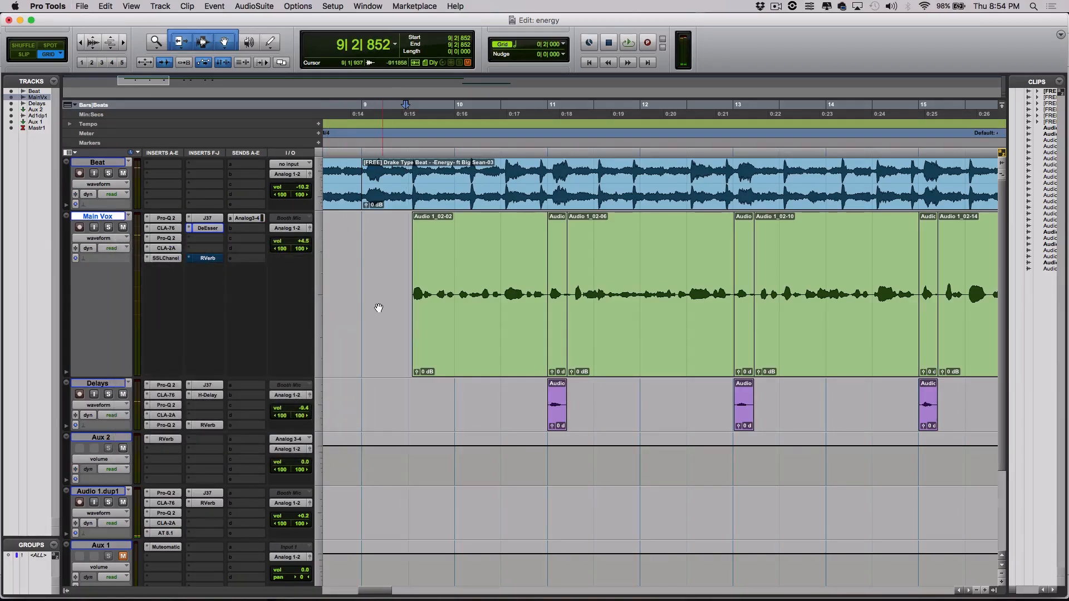
pyautogui.scroll(-4, 377, 308)
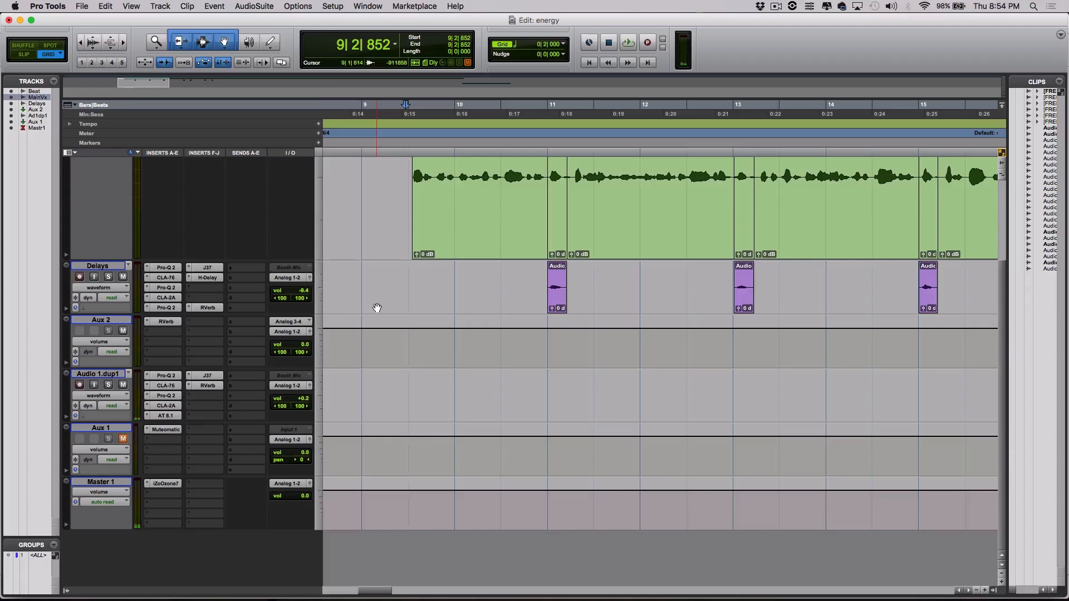
pyautogui.scroll(4, 377, 308)
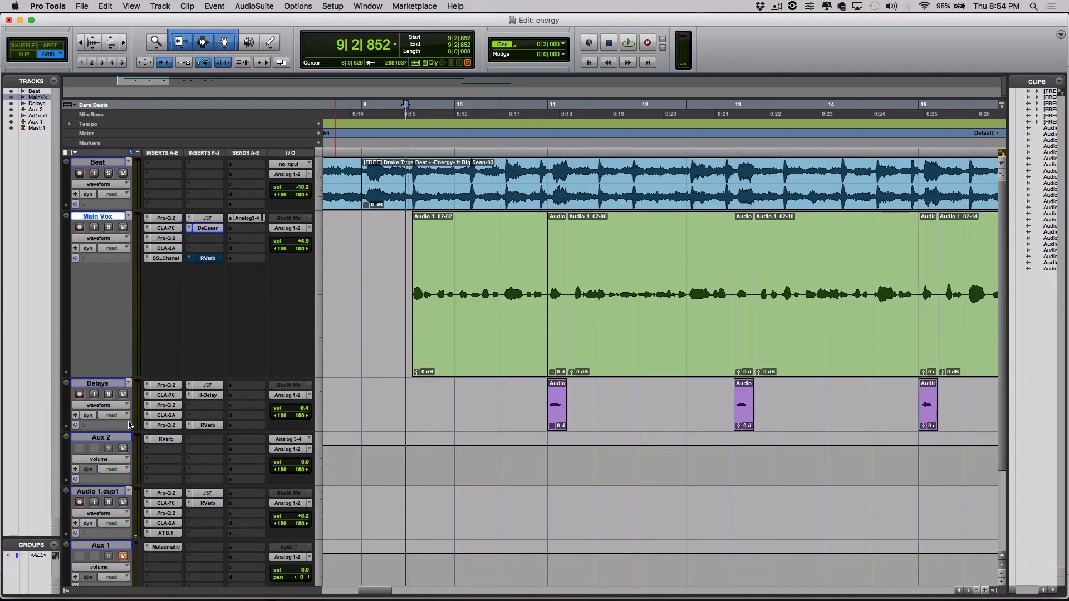
pyautogui.click(164, 439)
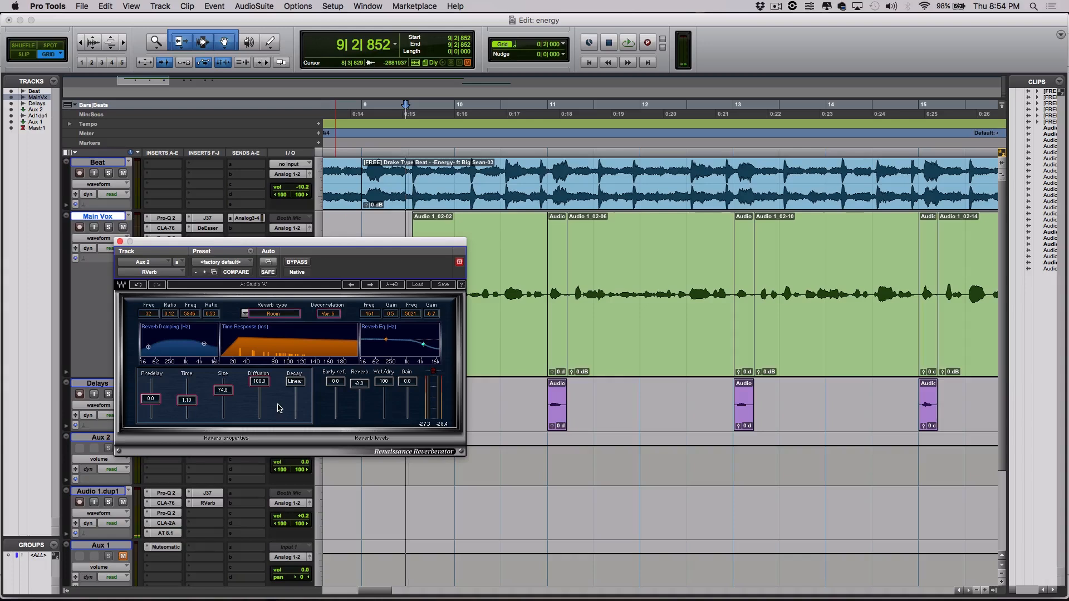
pyautogui.moveTo(348, 243); pyautogui.dragTo(604, 176)
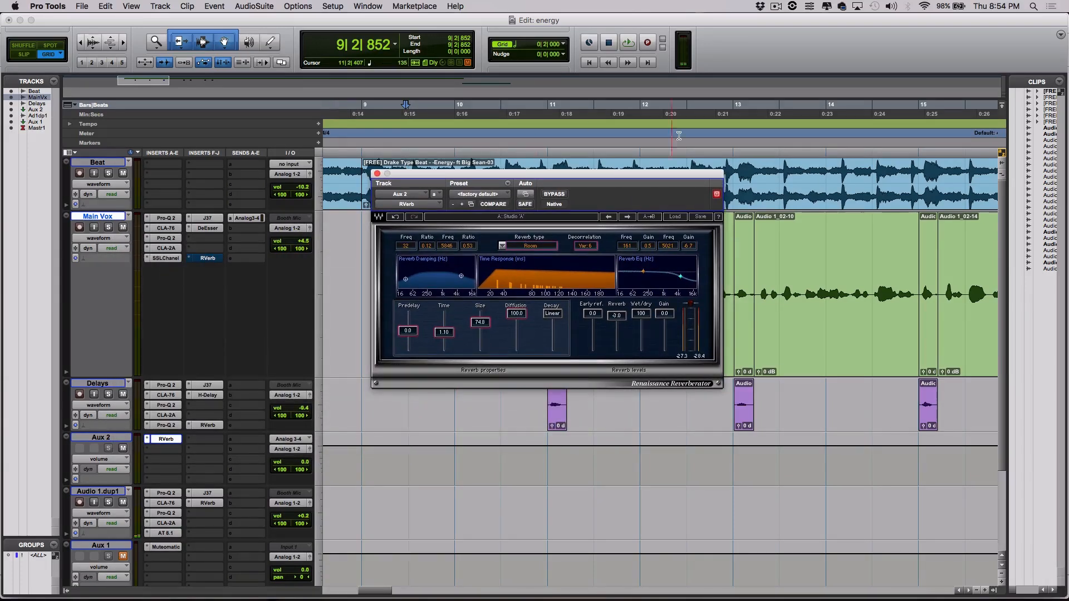
pyautogui.moveTo(642, 180); pyautogui.dragTo(670, 277)
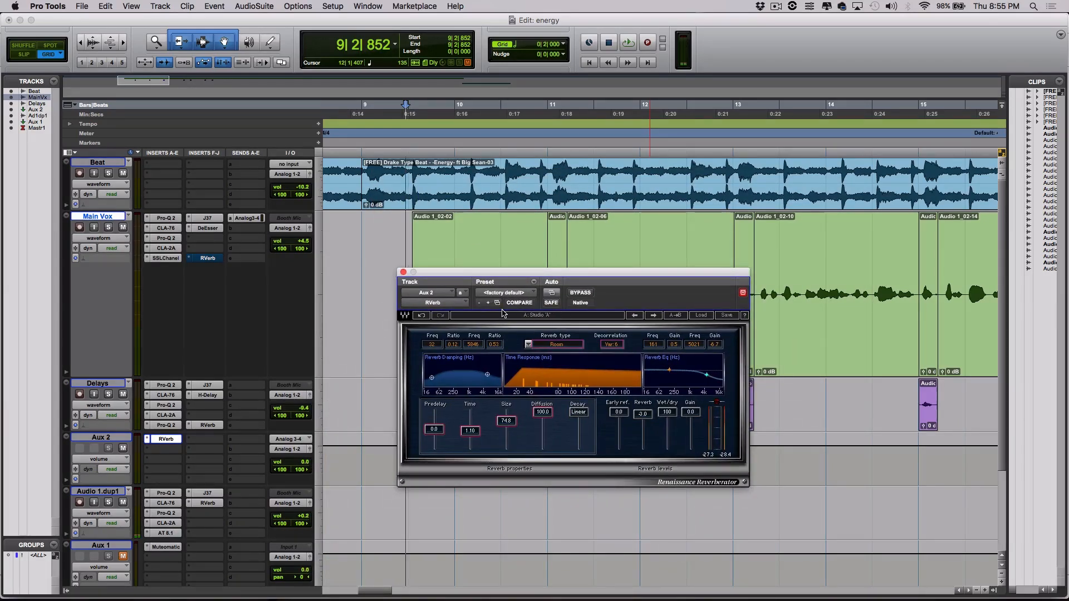
pyautogui.click(697, 315)
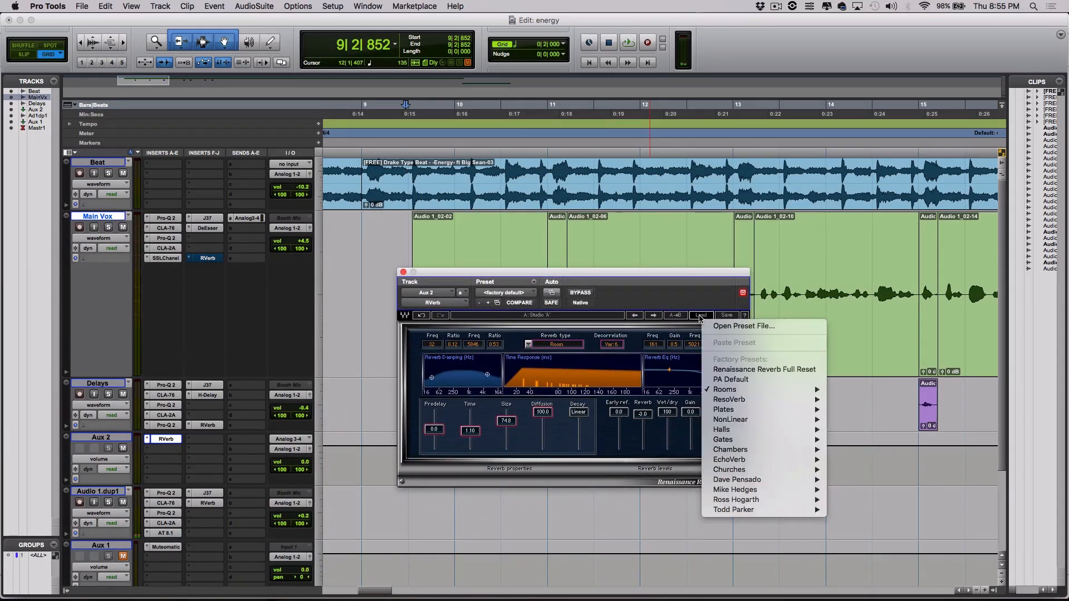
pyautogui.moveTo(768, 389)
pyautogui.click(705, 280)
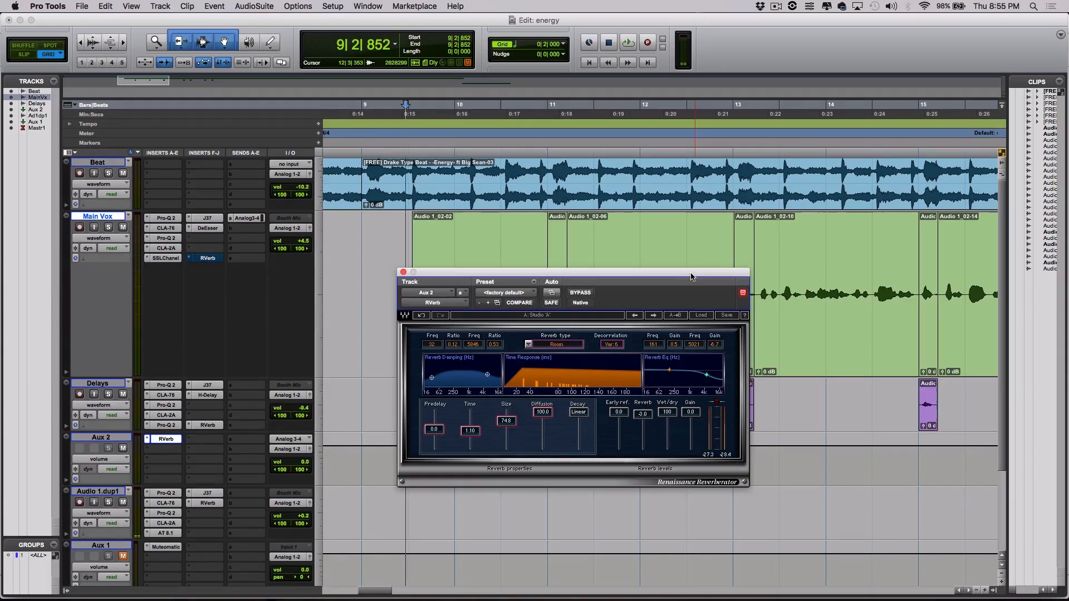
pyautogui.moveTo(692, 276); pyautogui.dragTo(659, 346)
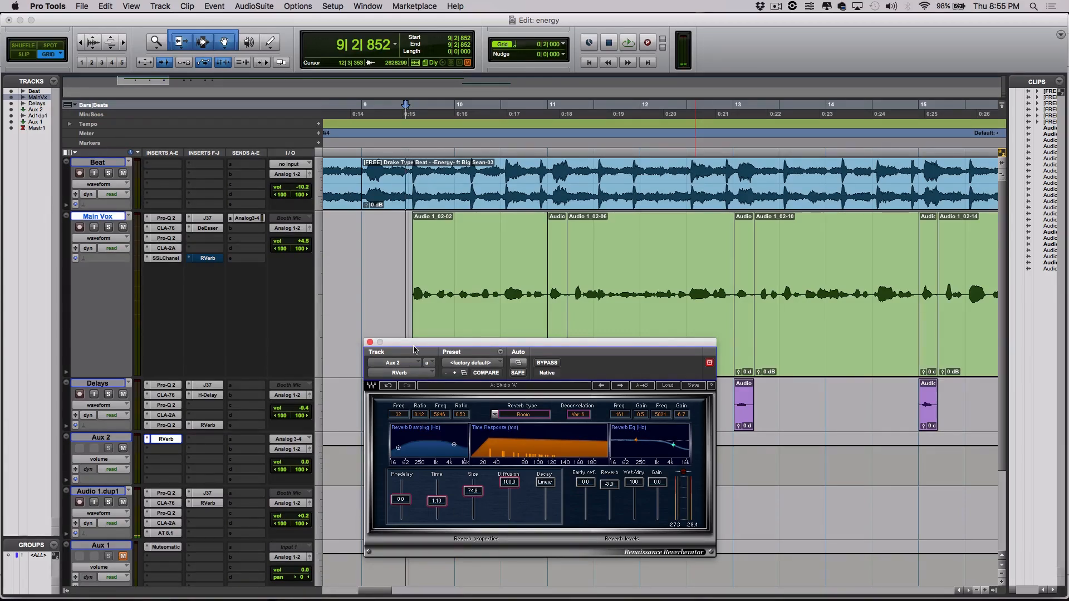
pyautogui.click(371, 343)
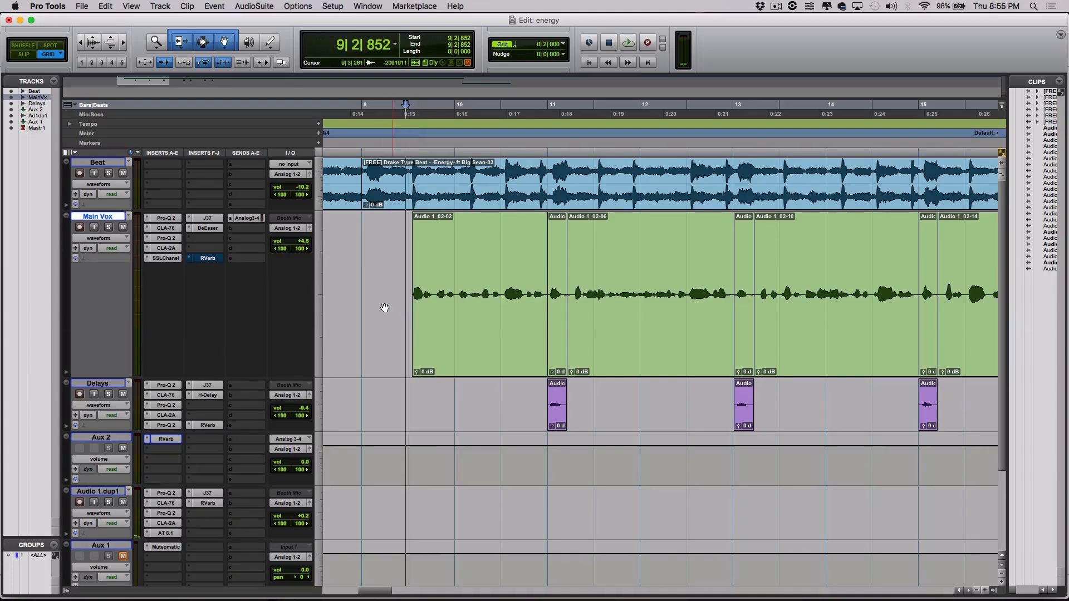
# Zoom out across the song, play the mix, and jump playback ahead to bar 56.
pyautogui.press('r')
pyautogui.press('r')
pyautogui.press('r')
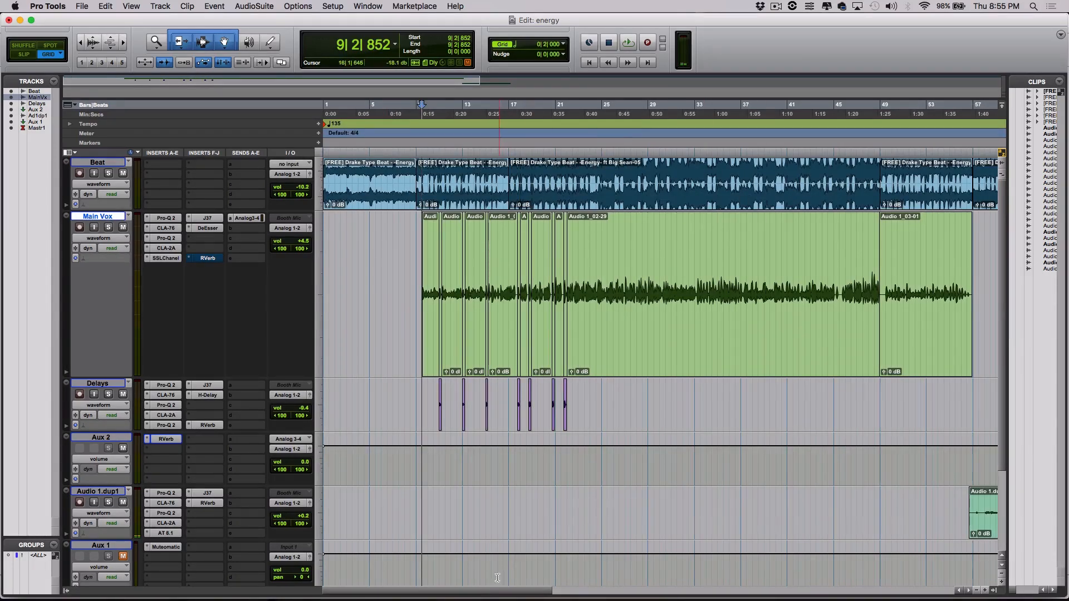
pyautogui.hscroll(3, 504, 535)
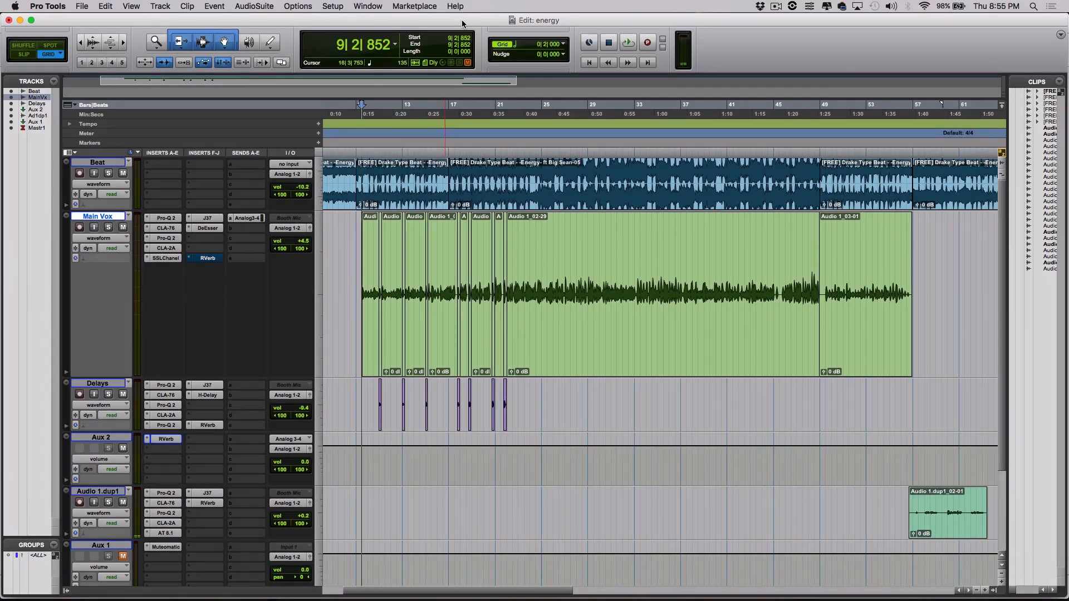
pyautogui.press('space')
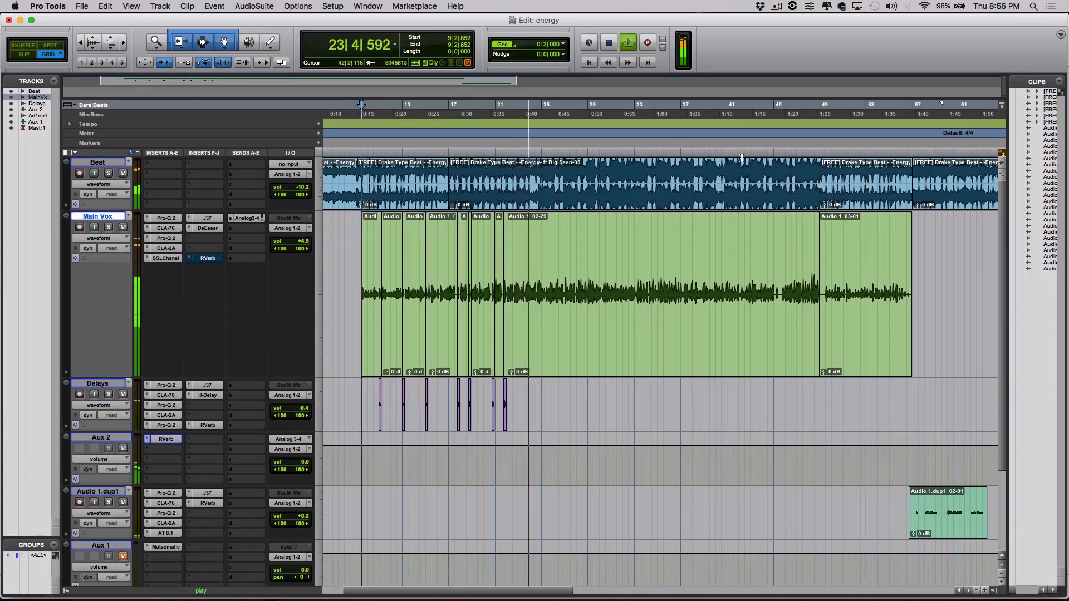
pyautogui.click(899, 107)
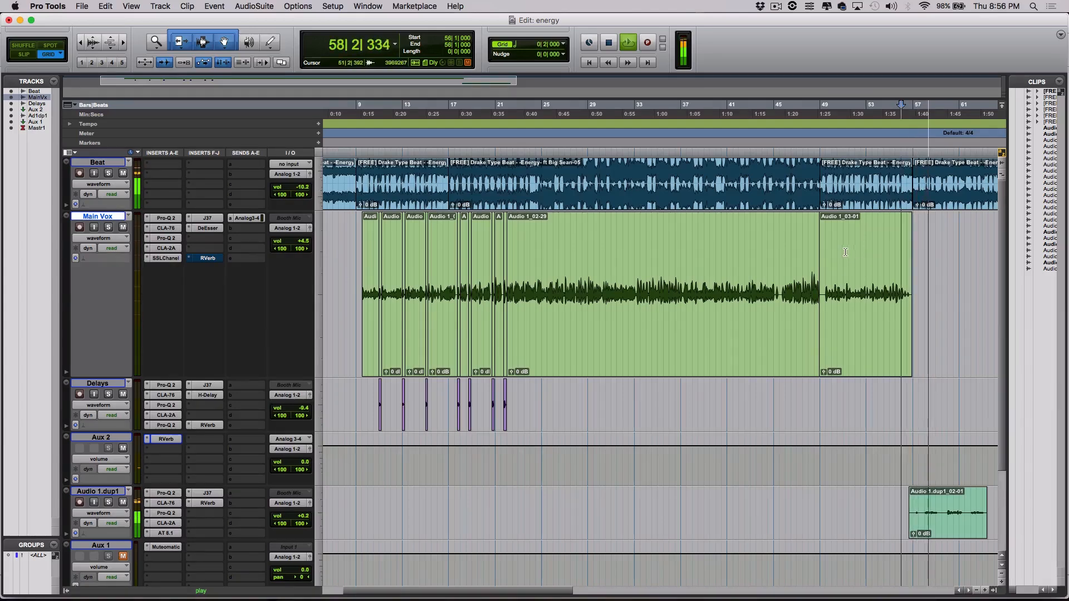
pyautogui.scroll(-3, 484, 458)
pyautogui.scroll(2, 483, 458)
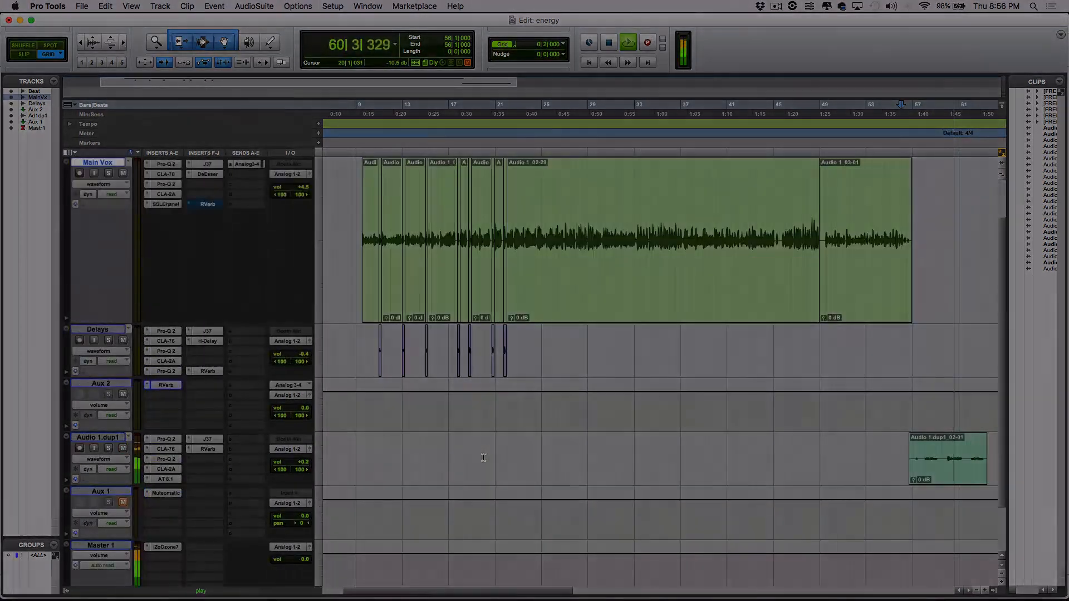